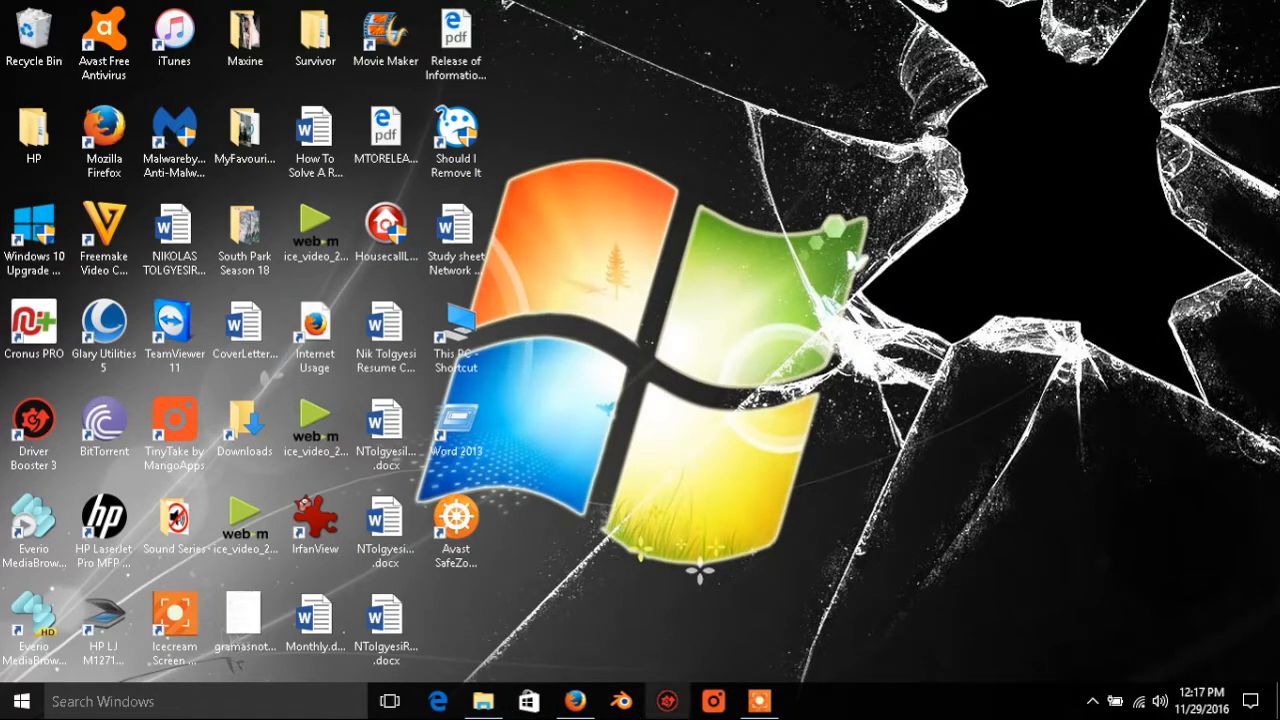
Step: Log in to the Arris router page as admin with the account password and open the Virtual Servers / Port Forwarding settings
click(576, 706)
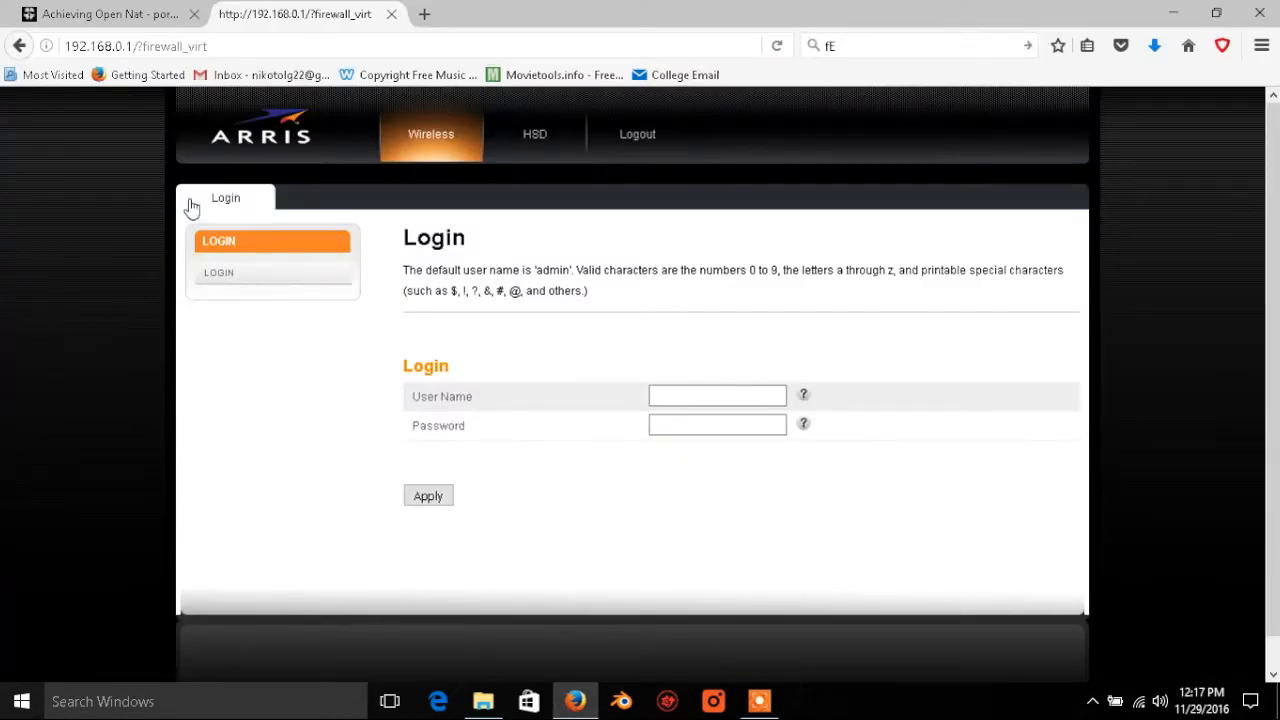
click(659, 397)
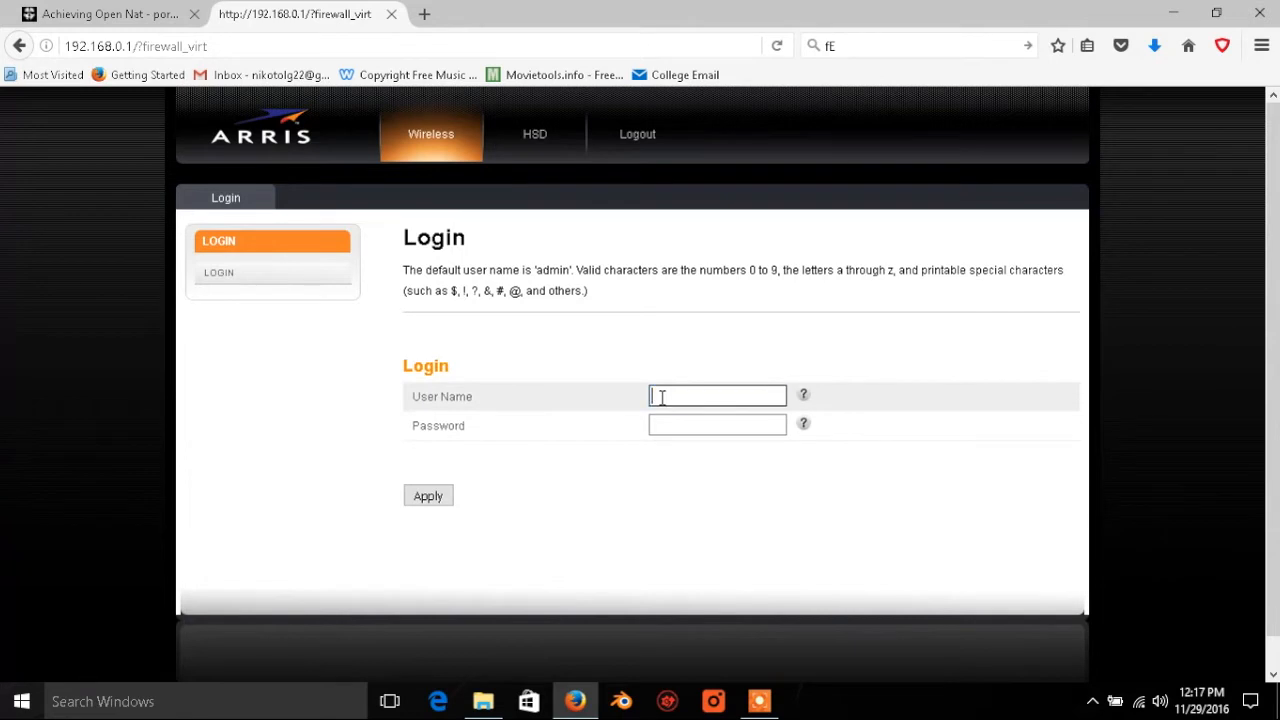
text(admin)
key(Tab)
text(••••••)
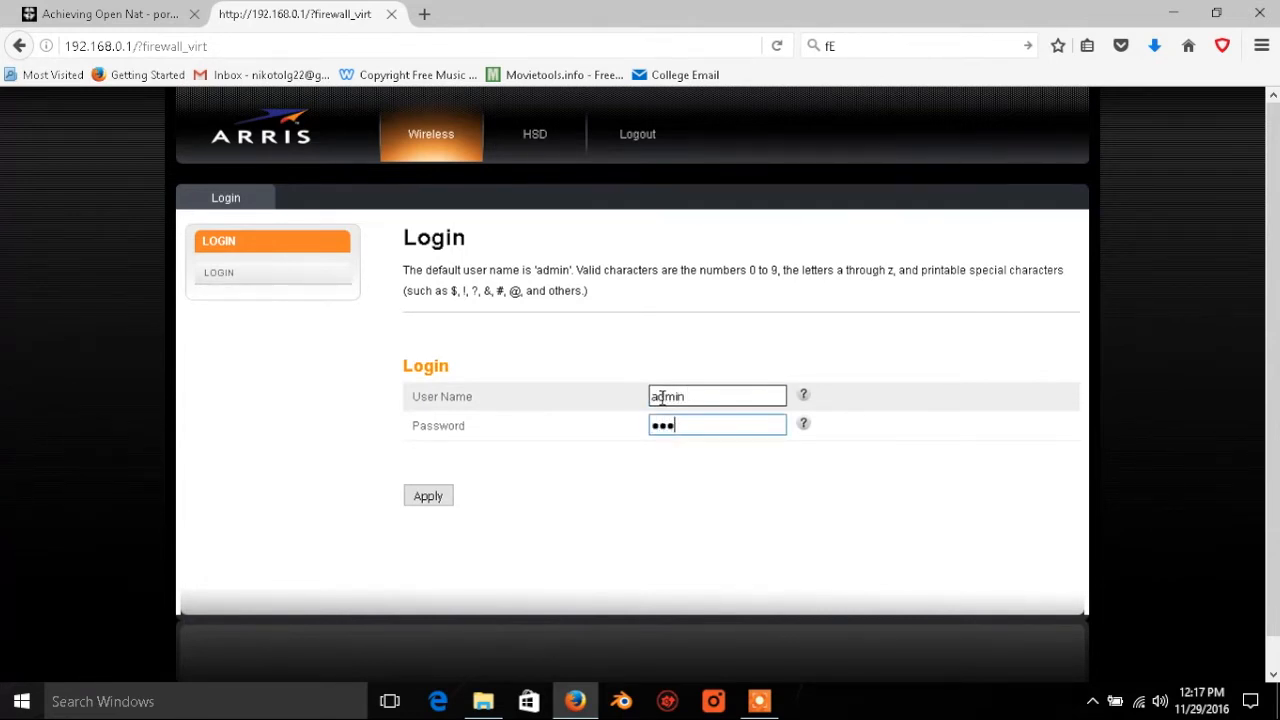
text(•••)
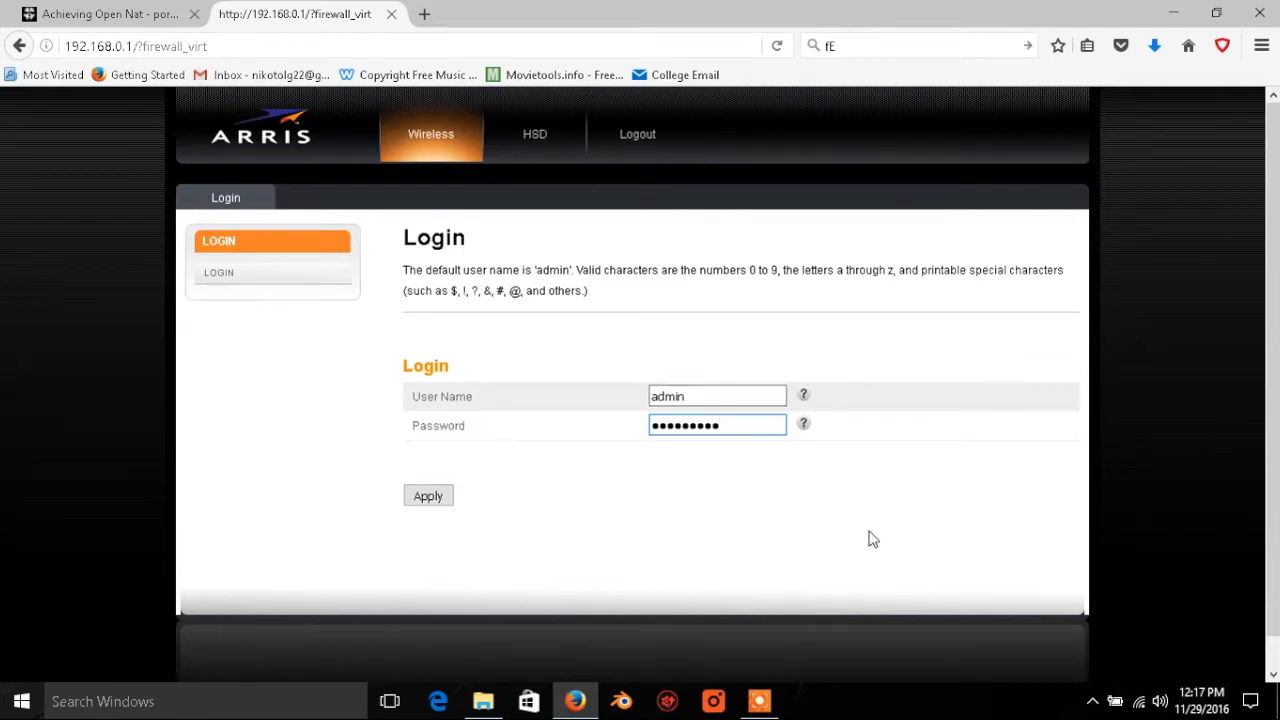
click(428, 497)
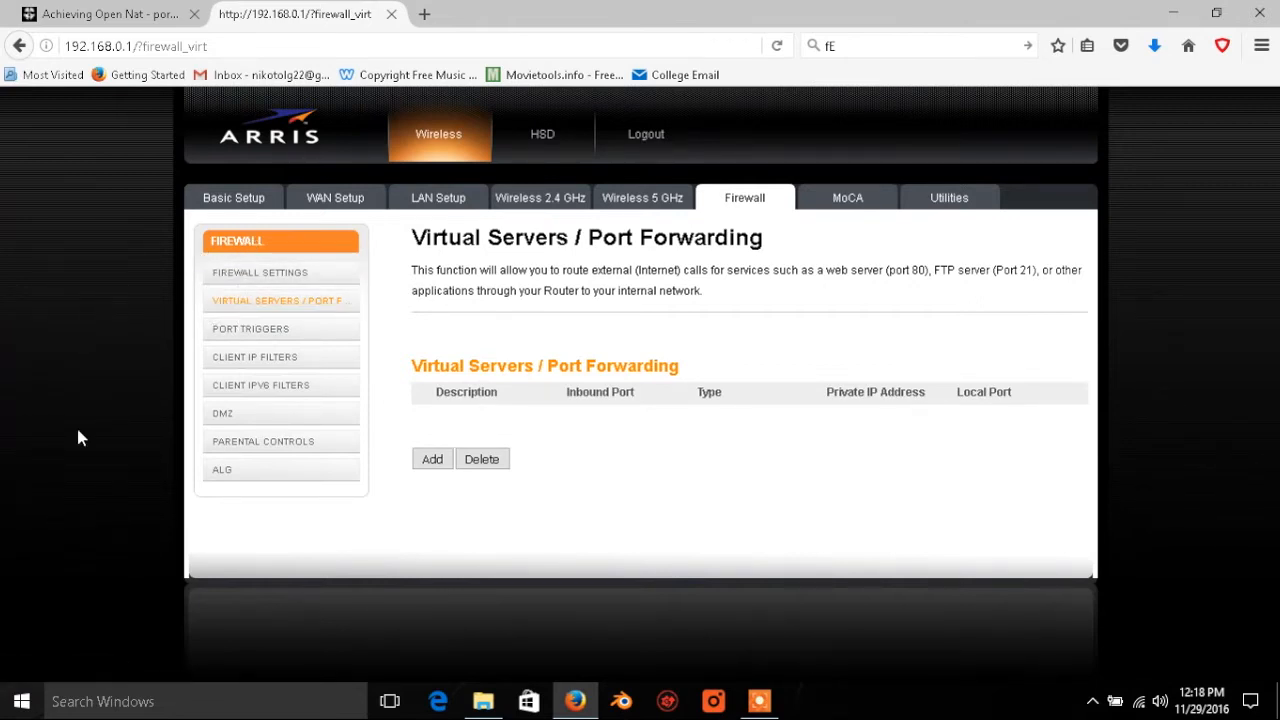
click(270, 303)
Step: Examine the PS4 TCP and UDP port numbers in the Call of Duty community post on achieving open NAT
click(62, 20)
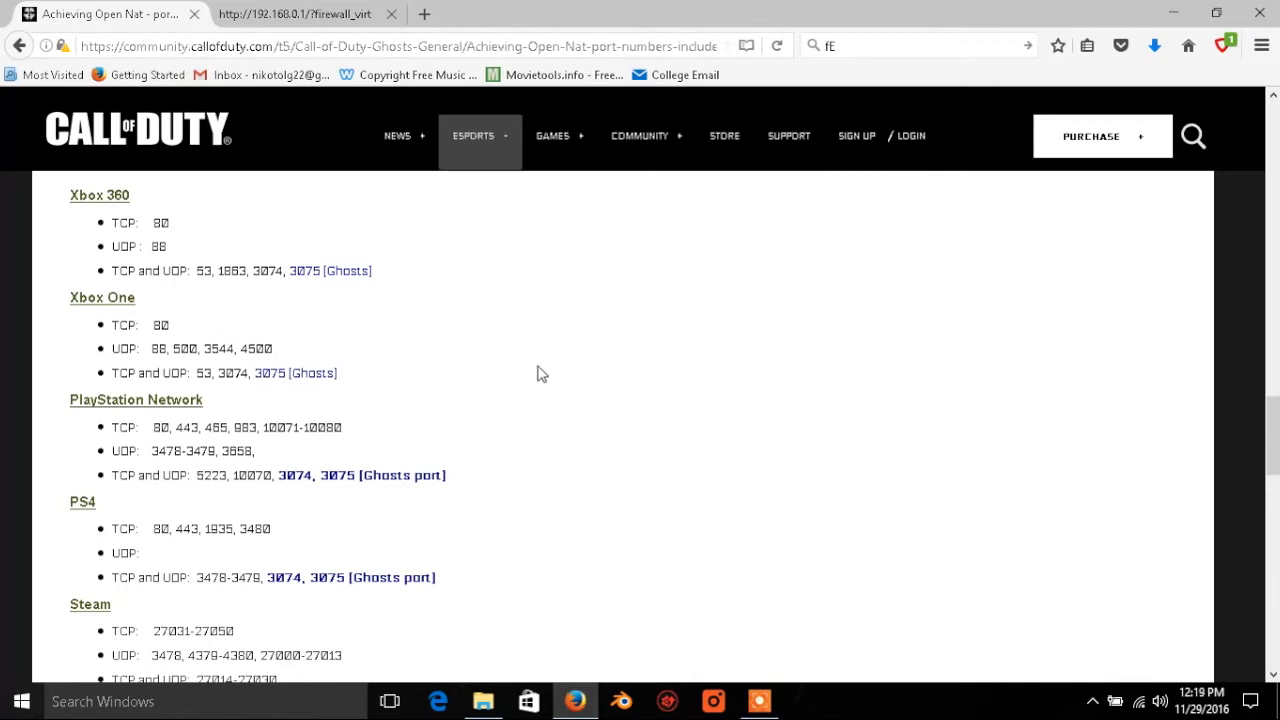
scroll(72, 395, down, 6)
scroll(93, 407, up, 9)
scroll(93, 407, down, 3)
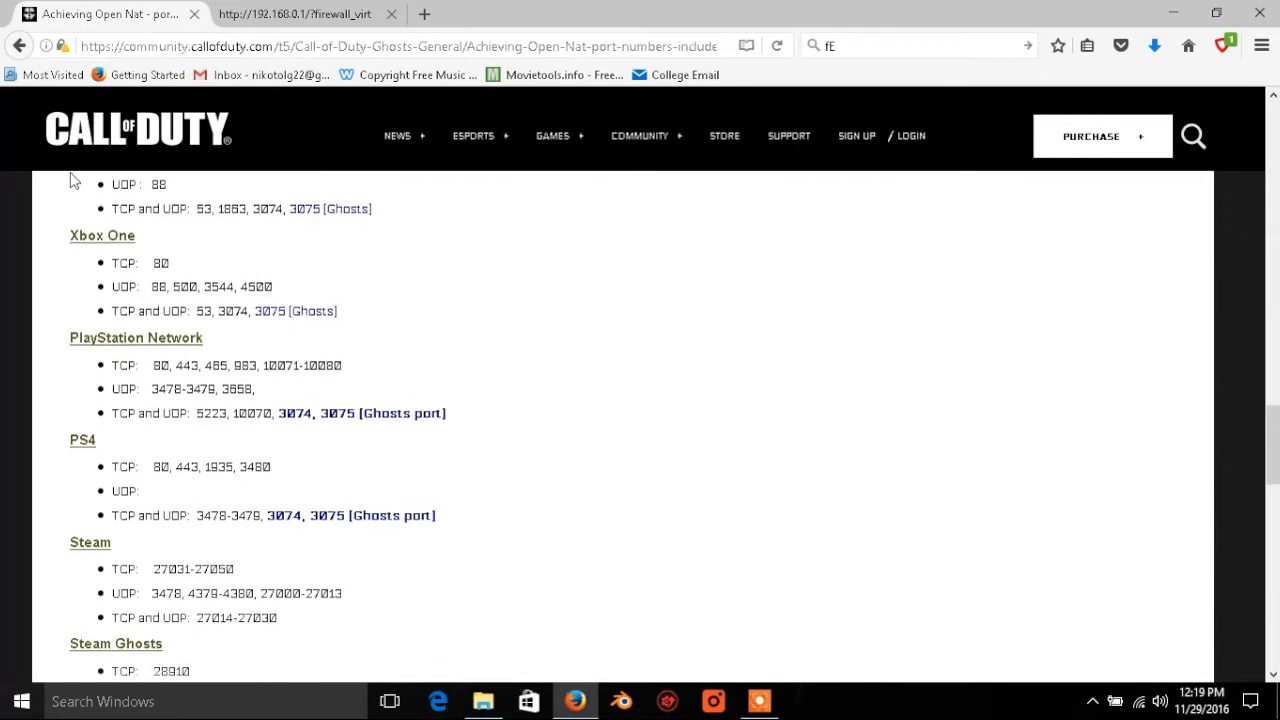
scroll(93, 354, down, 1)
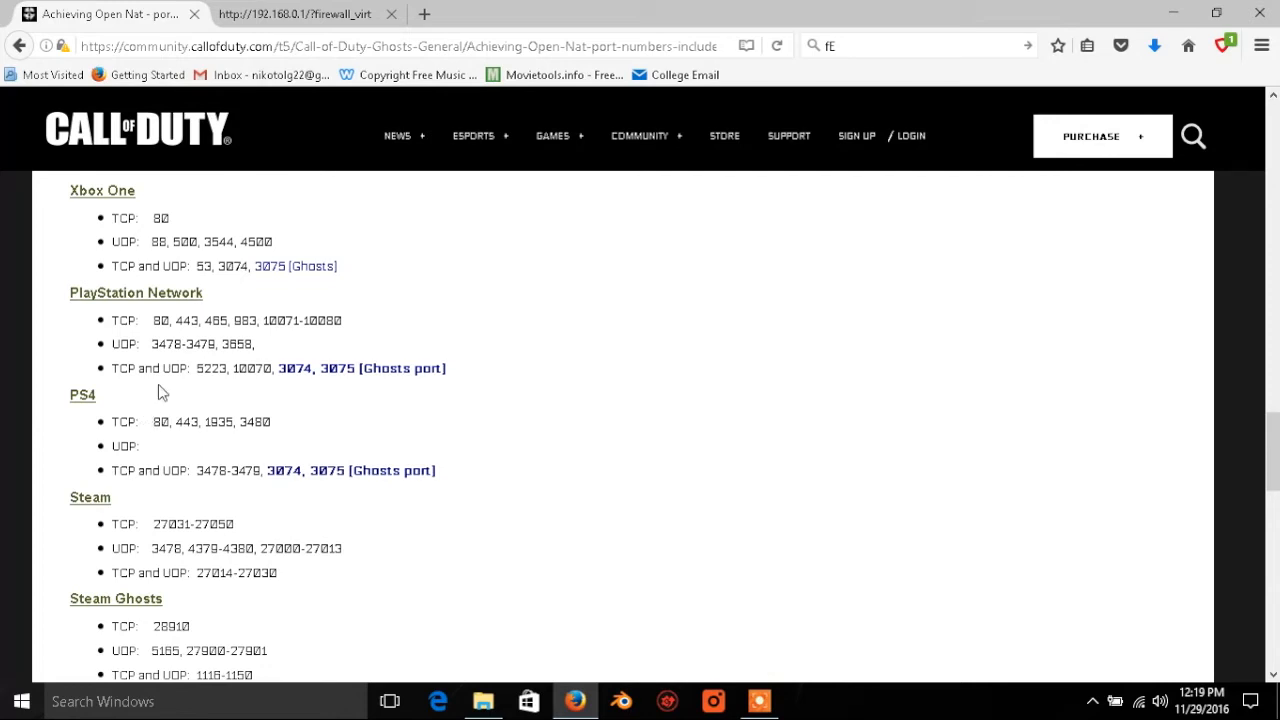
click(258, 12)
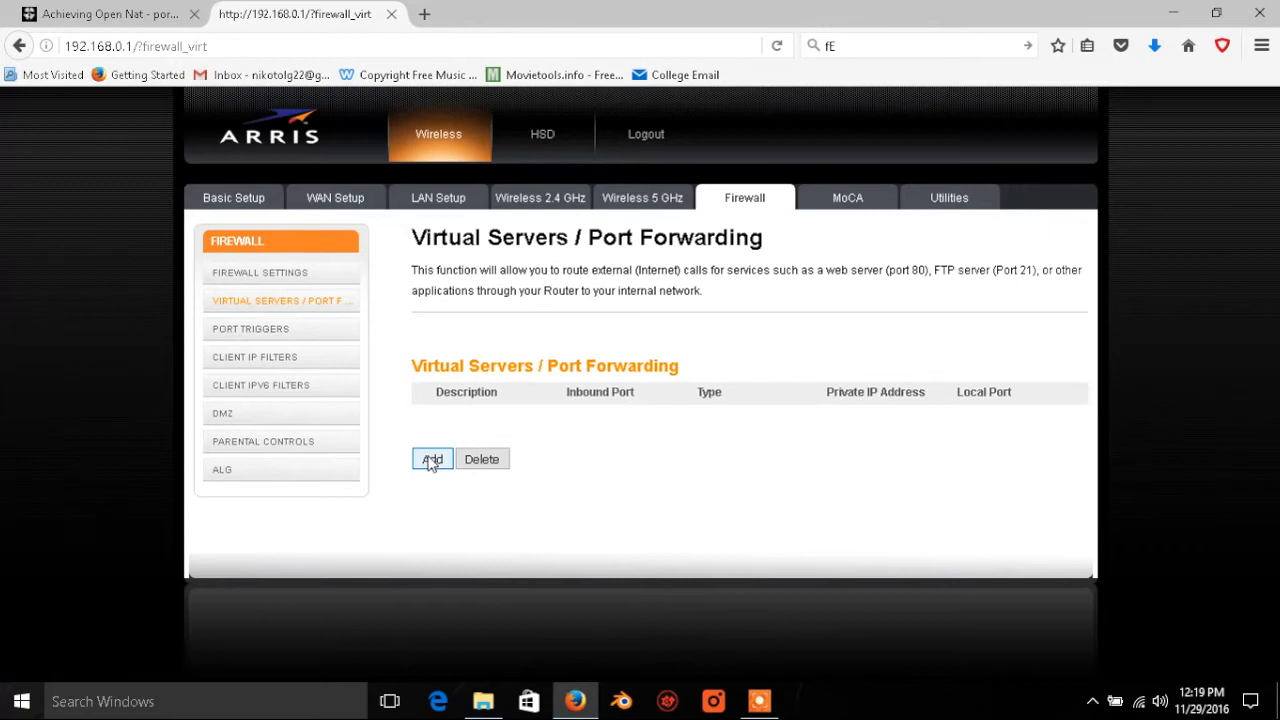
click(117, 10)
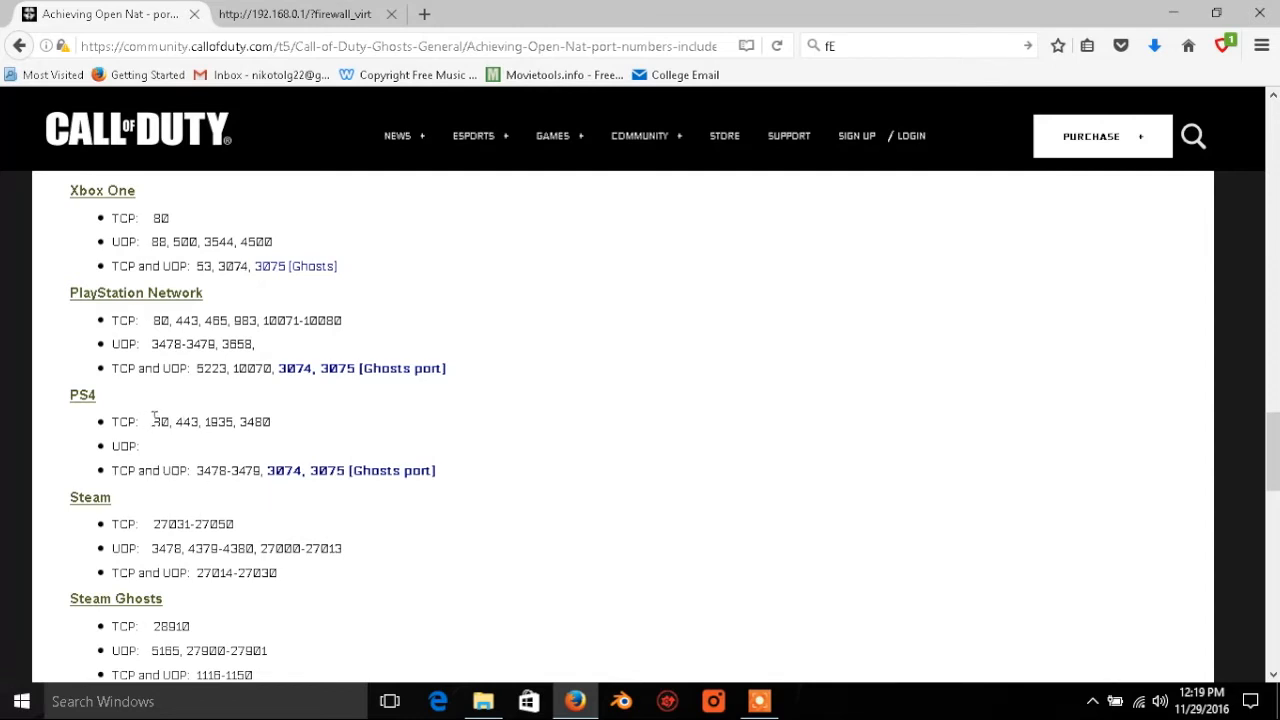
drag(151, 421, 190, 424)
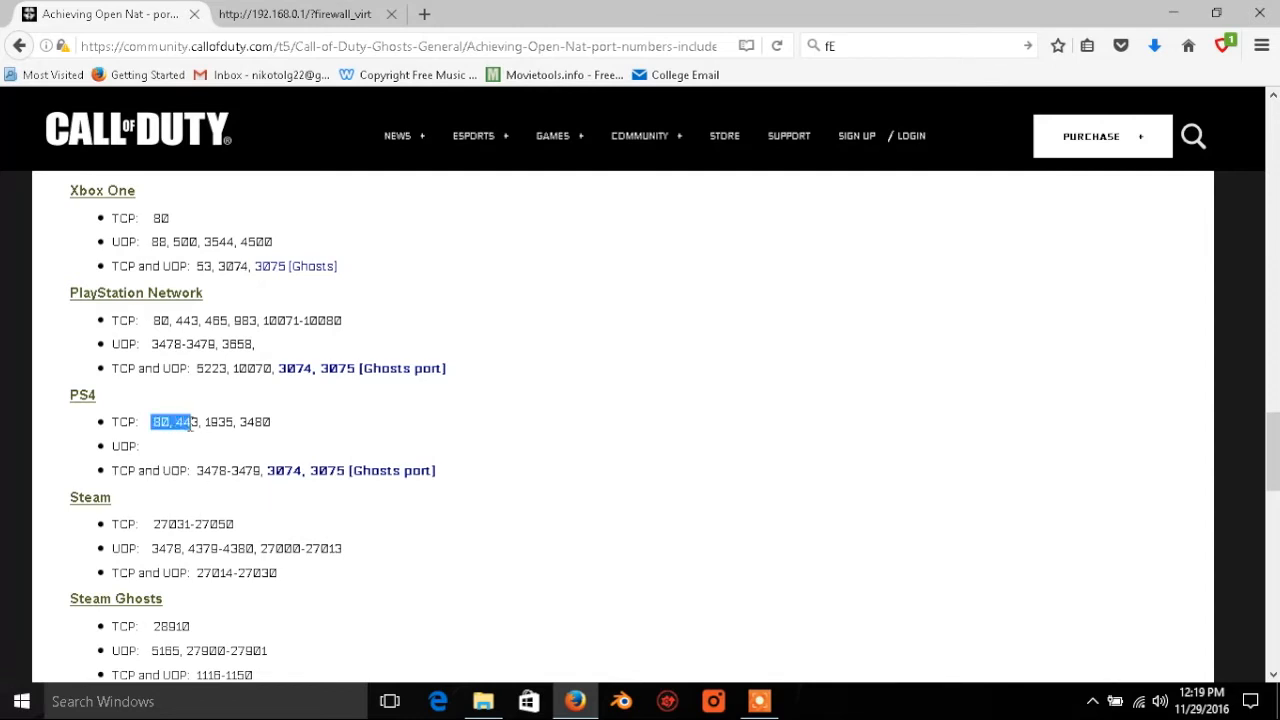
click(138, 425)
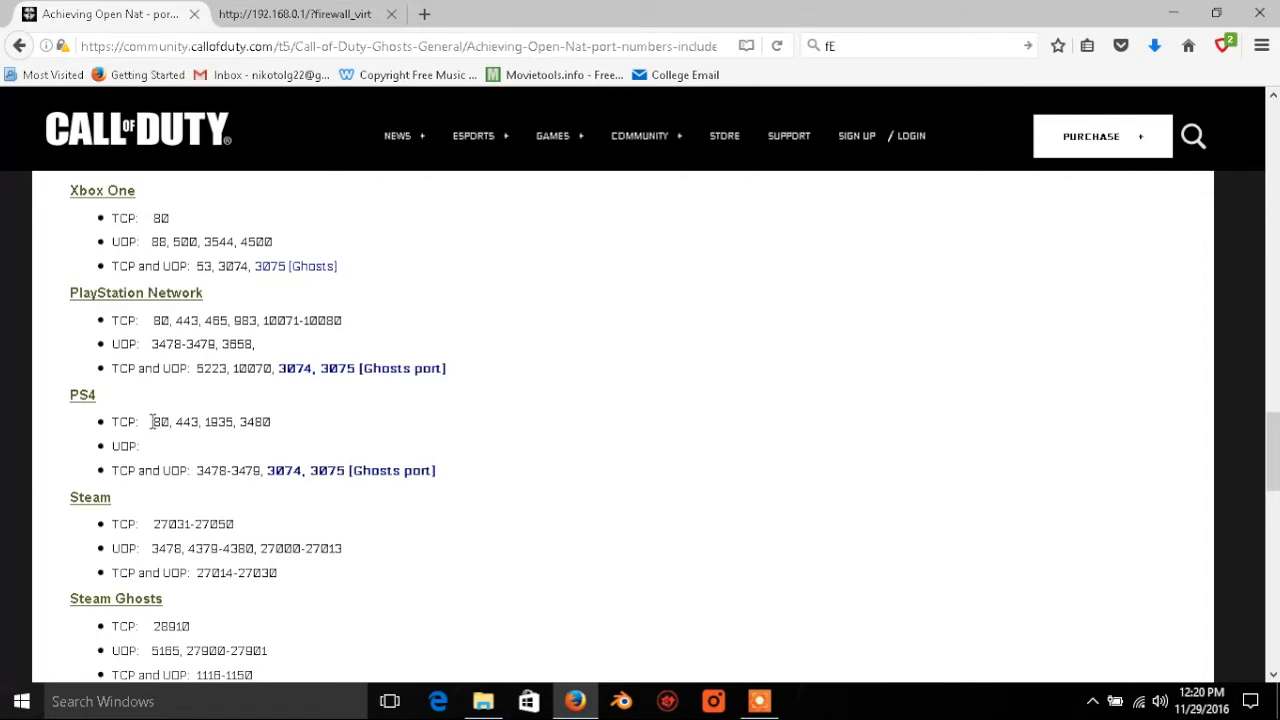
drag(151, 421, 235, 425)
click(279, 9)
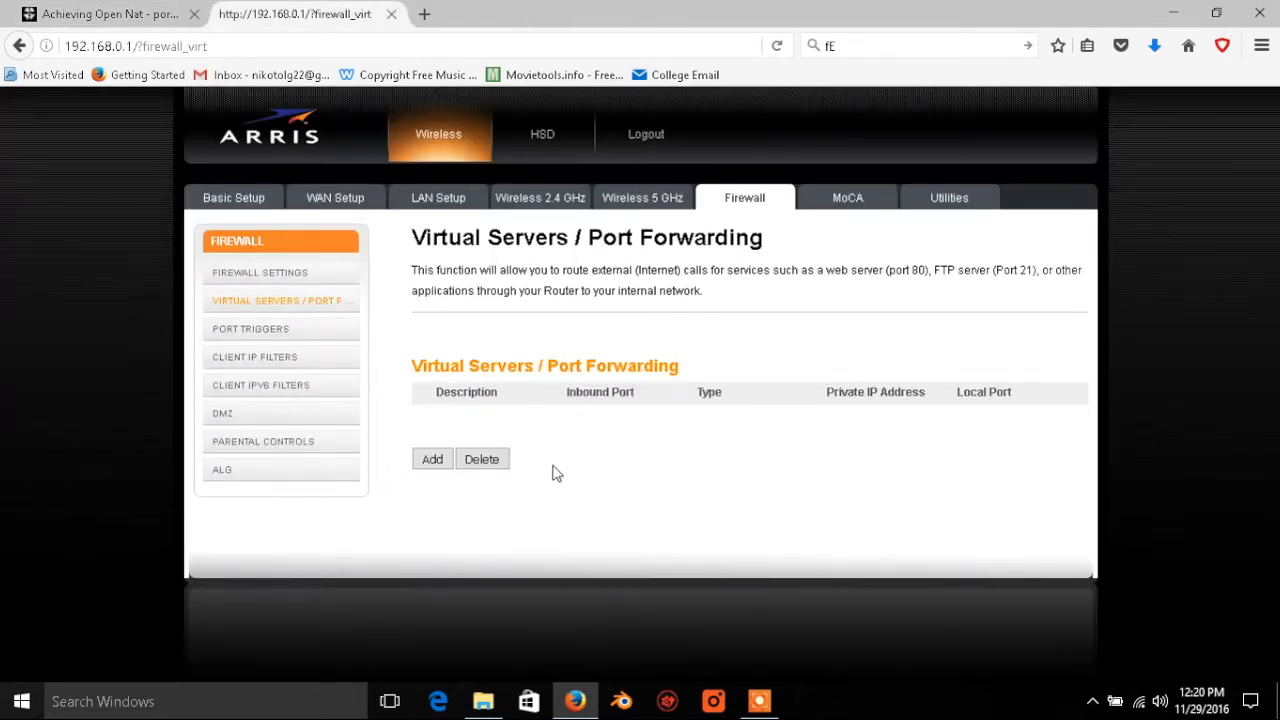
Step: Start a new virtual server entry with the description PS4
click(429, 463)
click(647, 290)
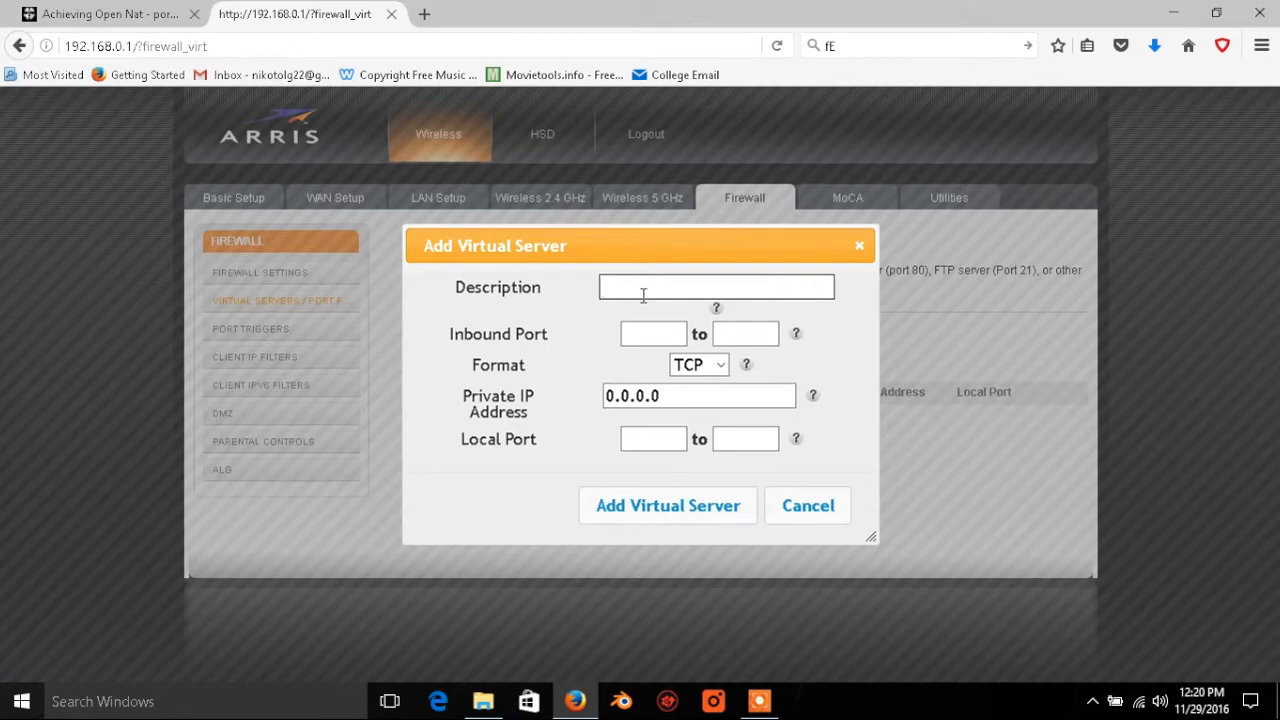
text(PS4)
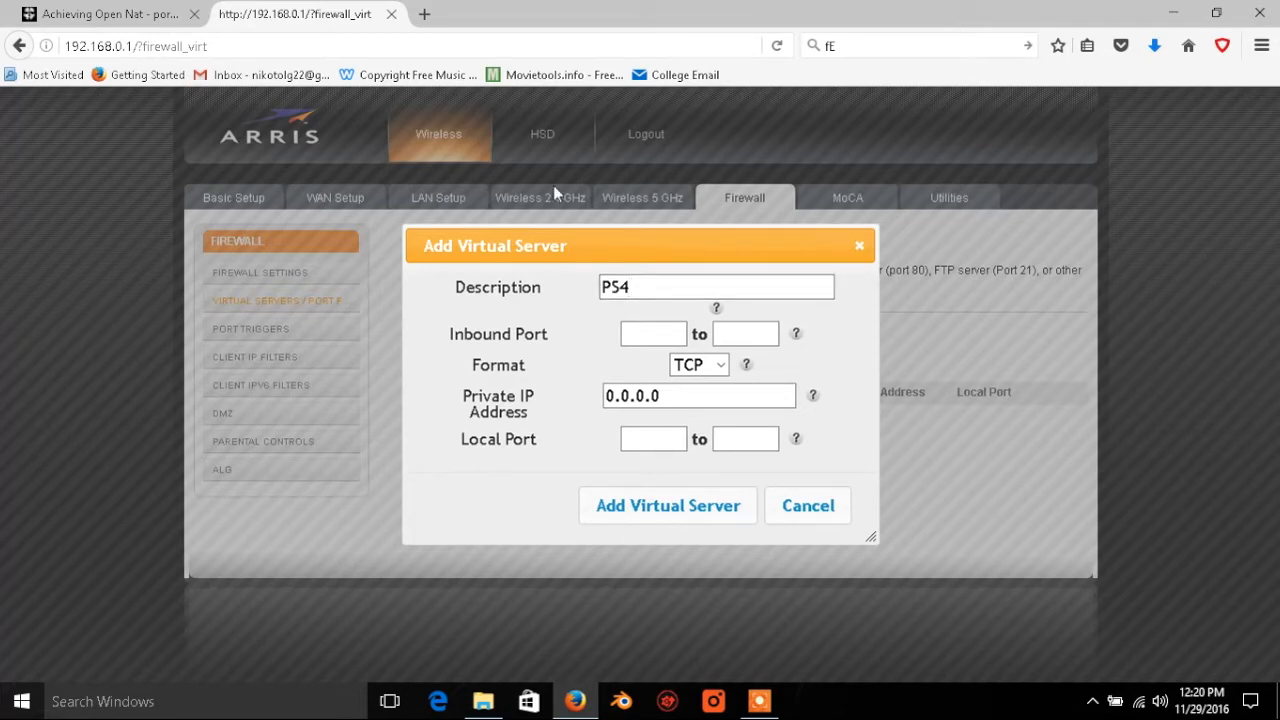
Step: Set the inbound port range to 1935 to 1935, taking the port from the PS4 list in the Call of Duty post
click(652, 333)
click(103, 8)
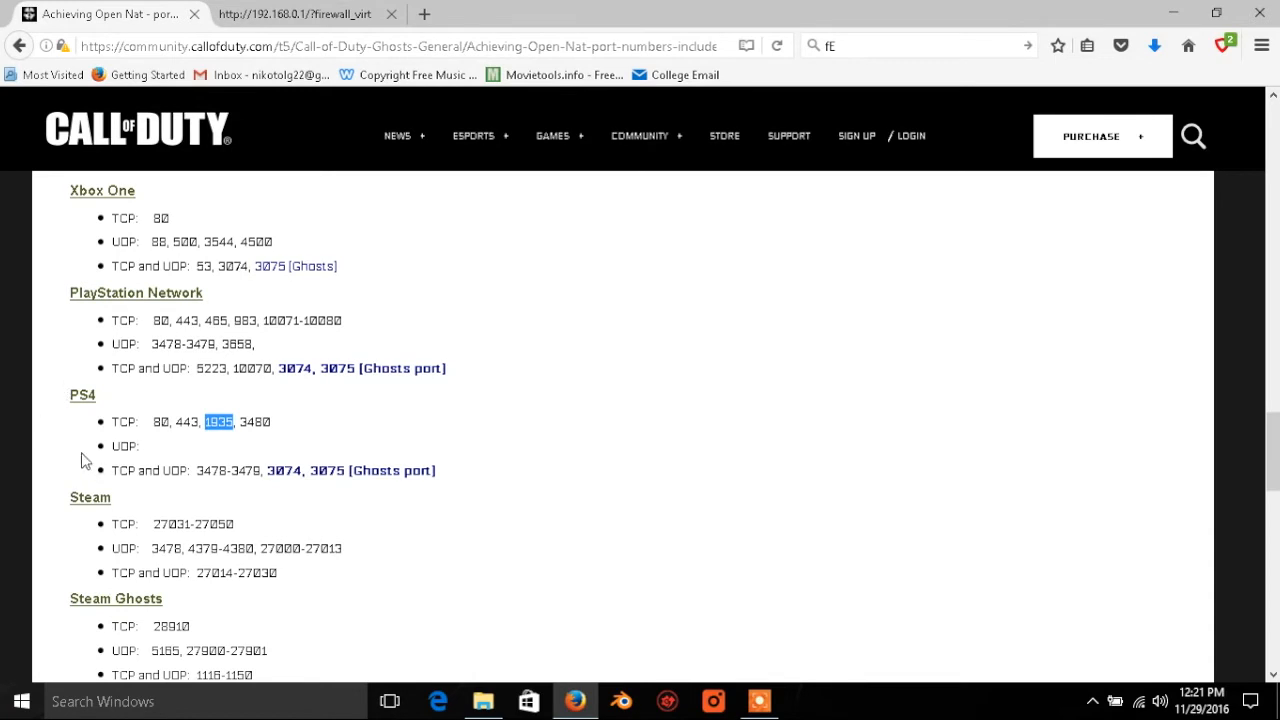
click(262, 16)
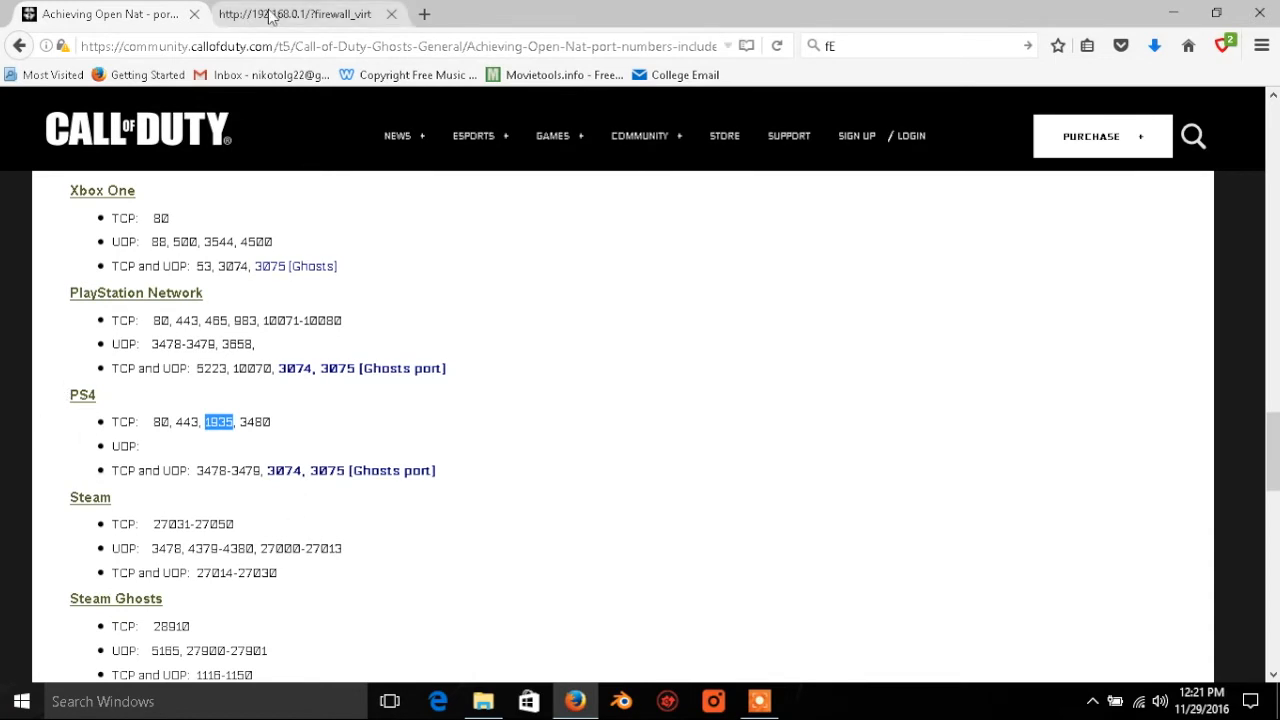
text(1935)
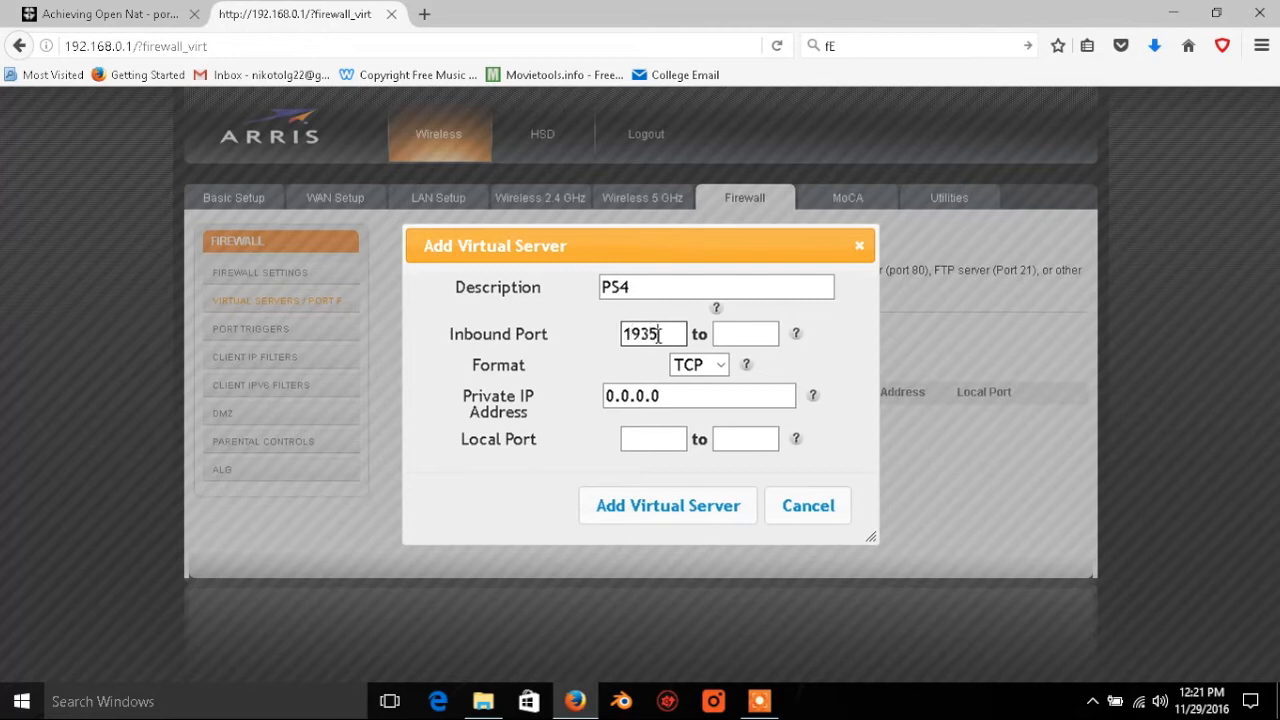
click(764, 333)
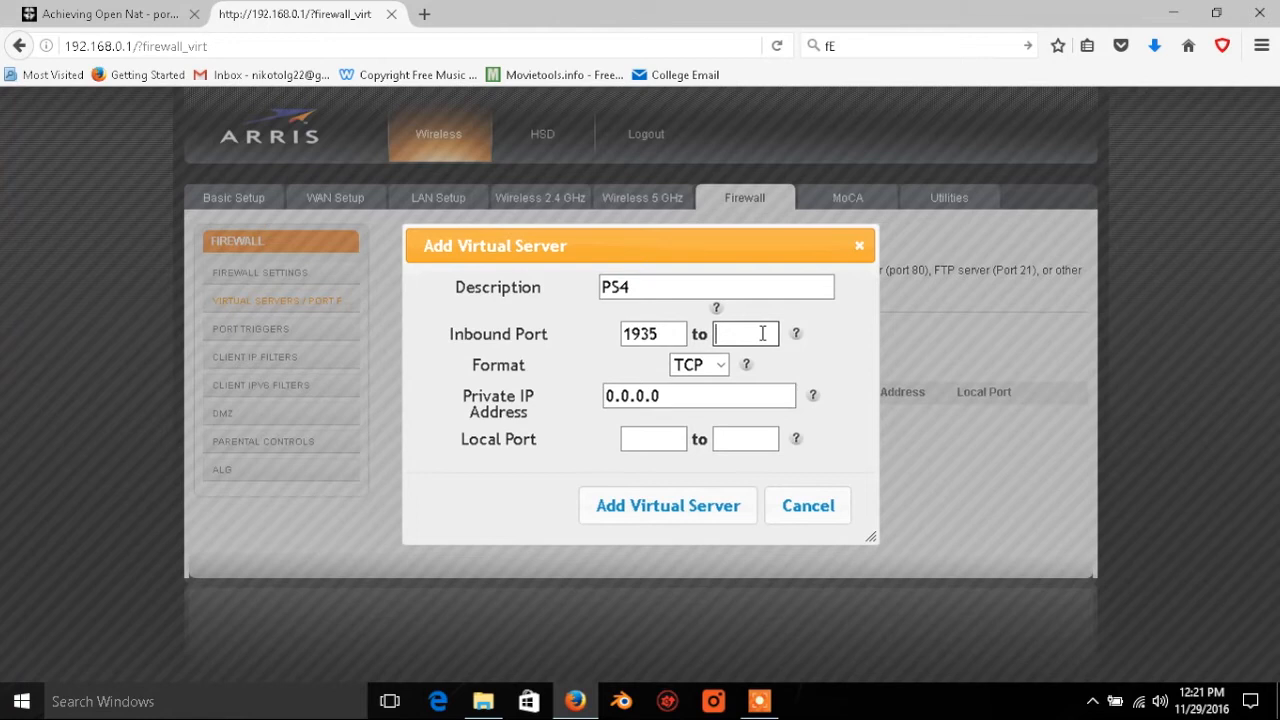
text(10000)
key(BackSpace)
key(BackSpace)
key(BackSpace)
key(BackSpace)
key(BackSpace)
text(1935)
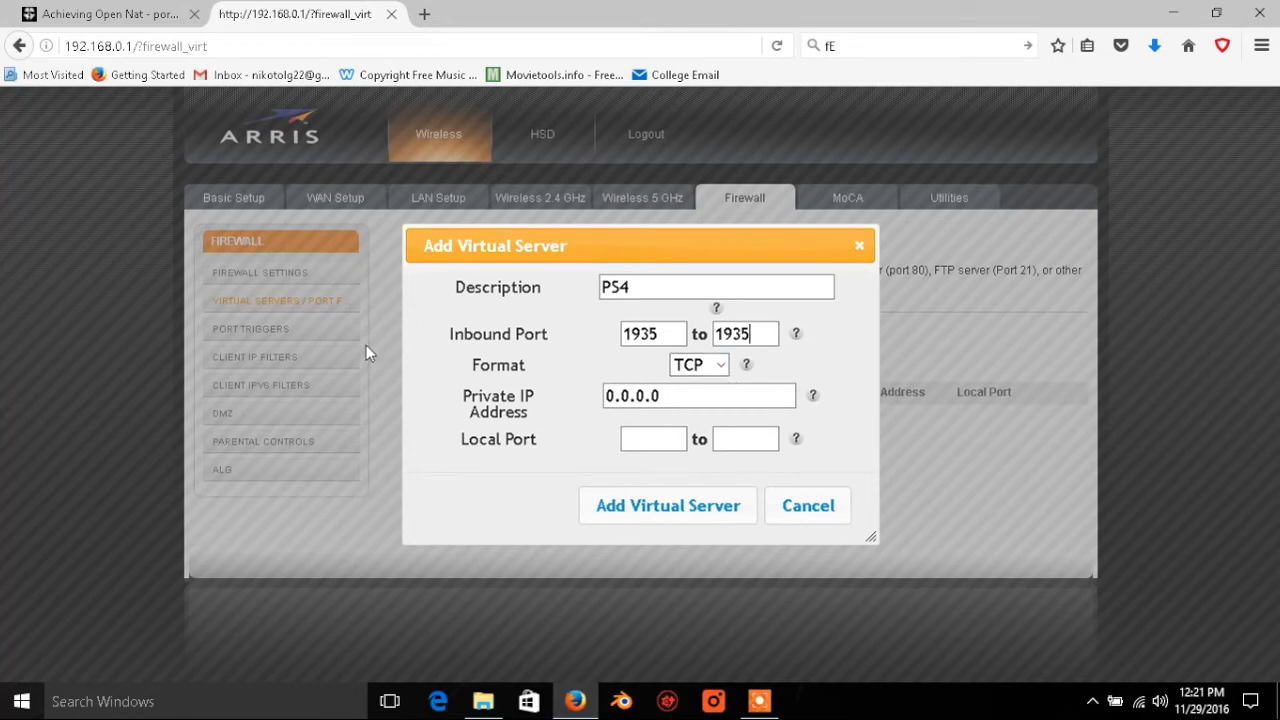
Step: Set the format to Both and the private IP address to 192.168.0.11
click(722, 368)
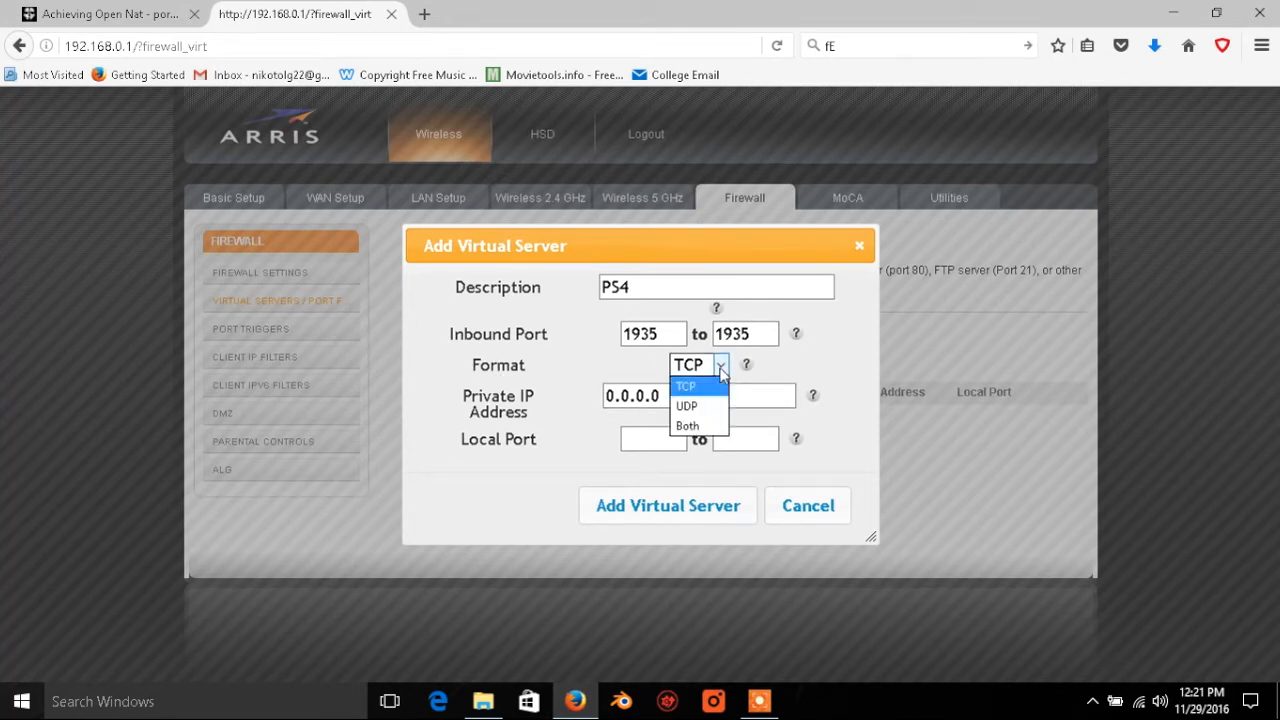
click(686, 428)
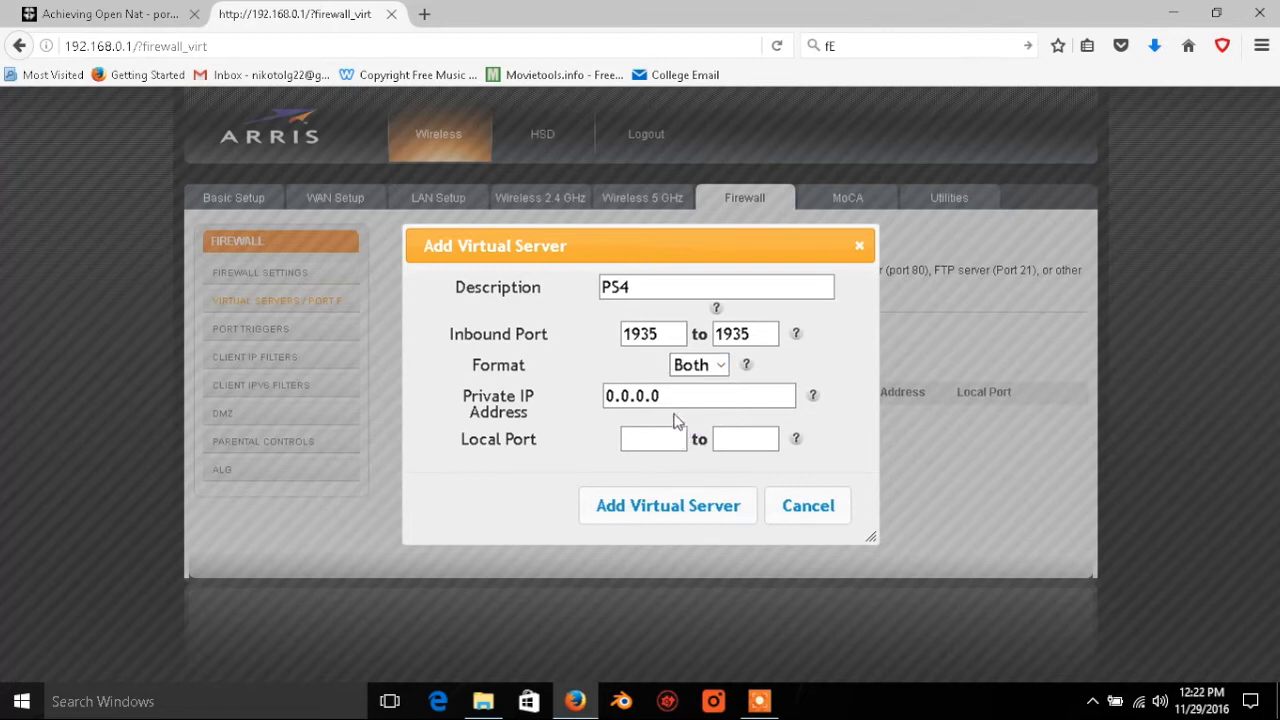
click(668, 397)
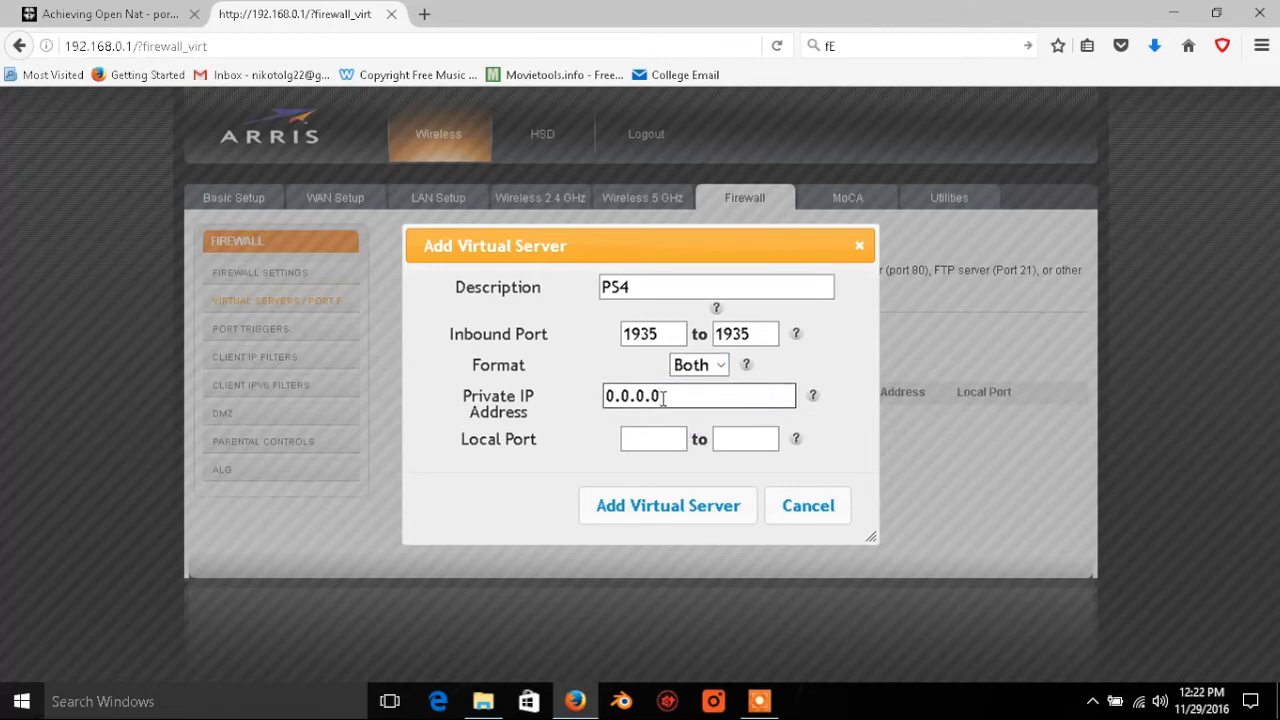
double_click(663, 398)
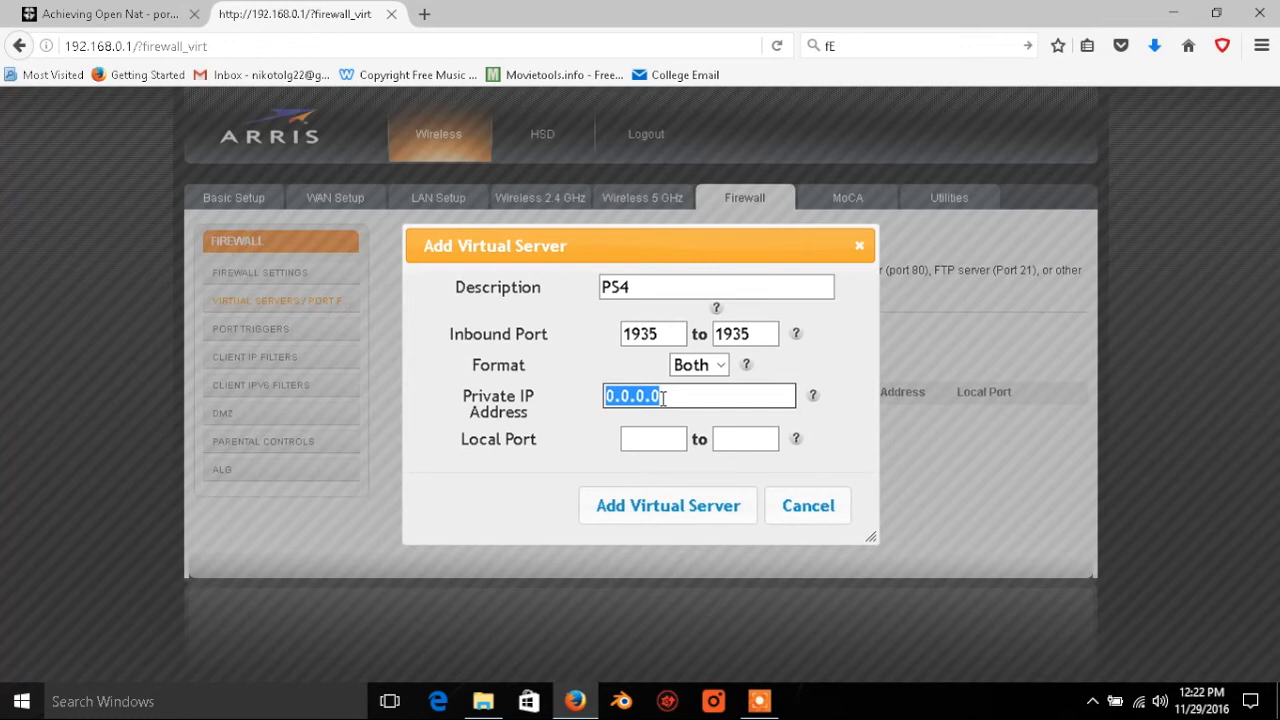
text(192.168.0.11)
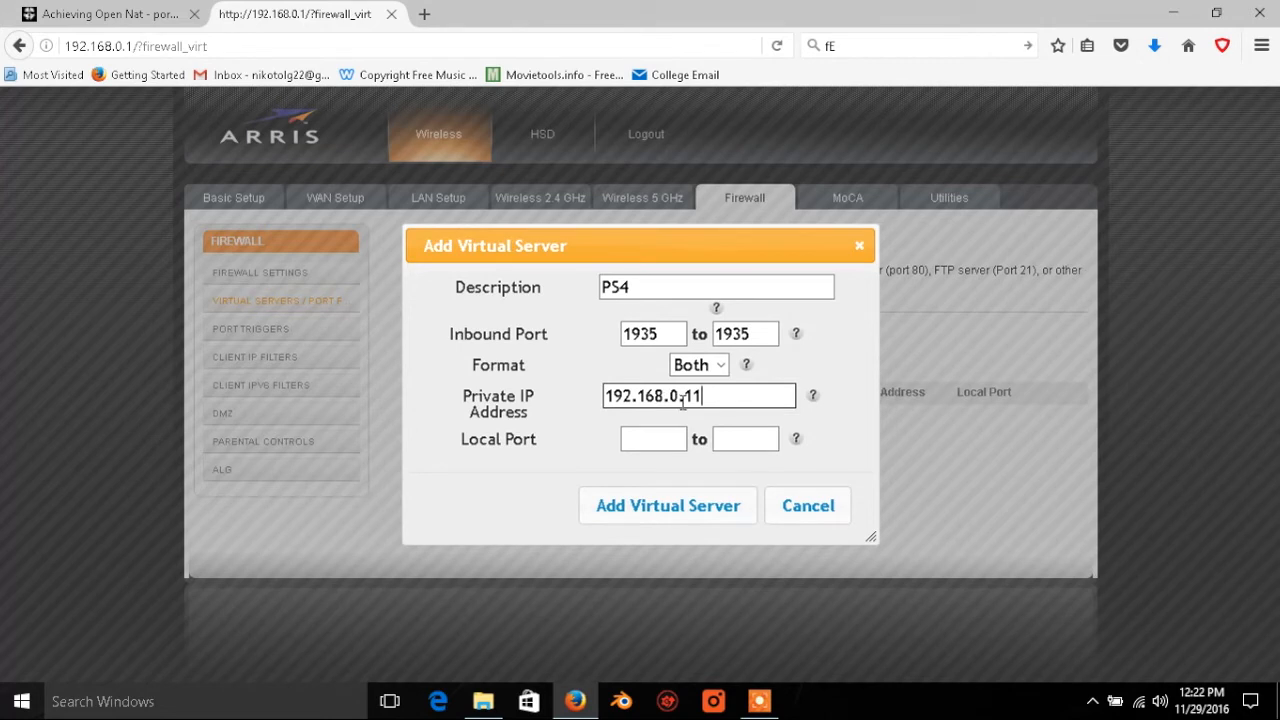
Step: Set the local port range to 1935 to 1935 and add the virtual server
click(643, 439)
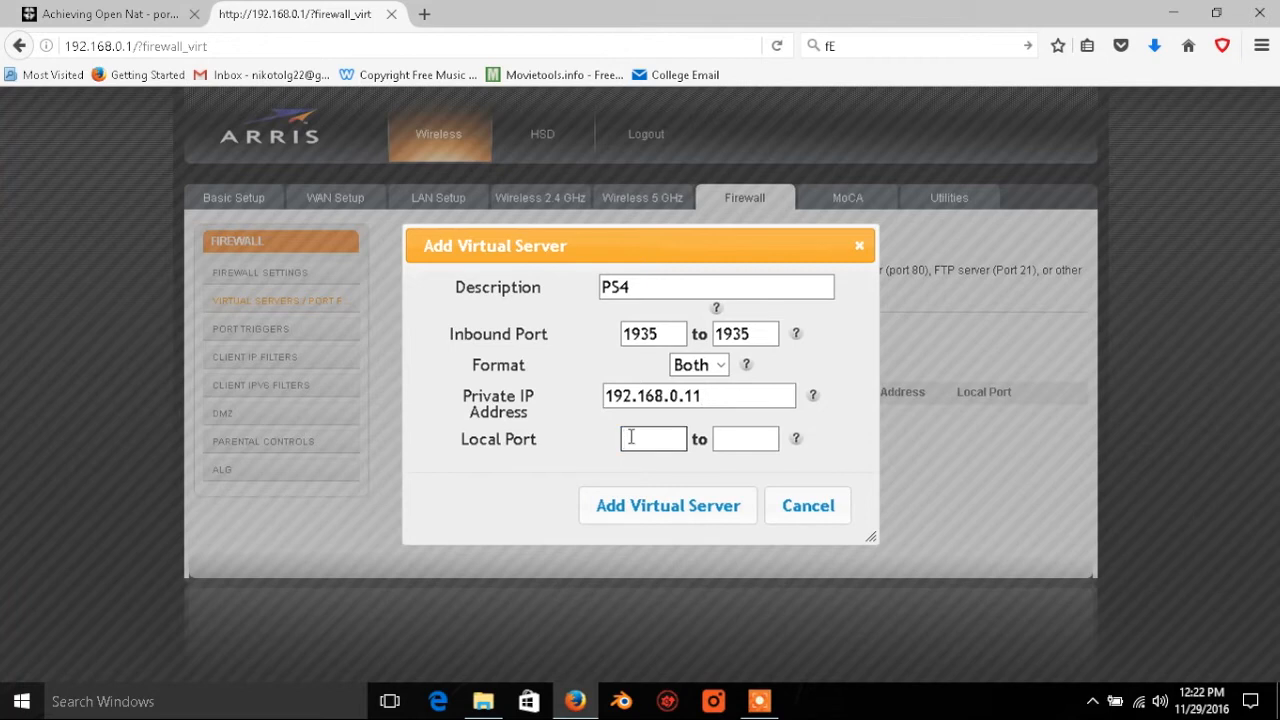
click(630, 440)
text(1935)
click(745, 437)
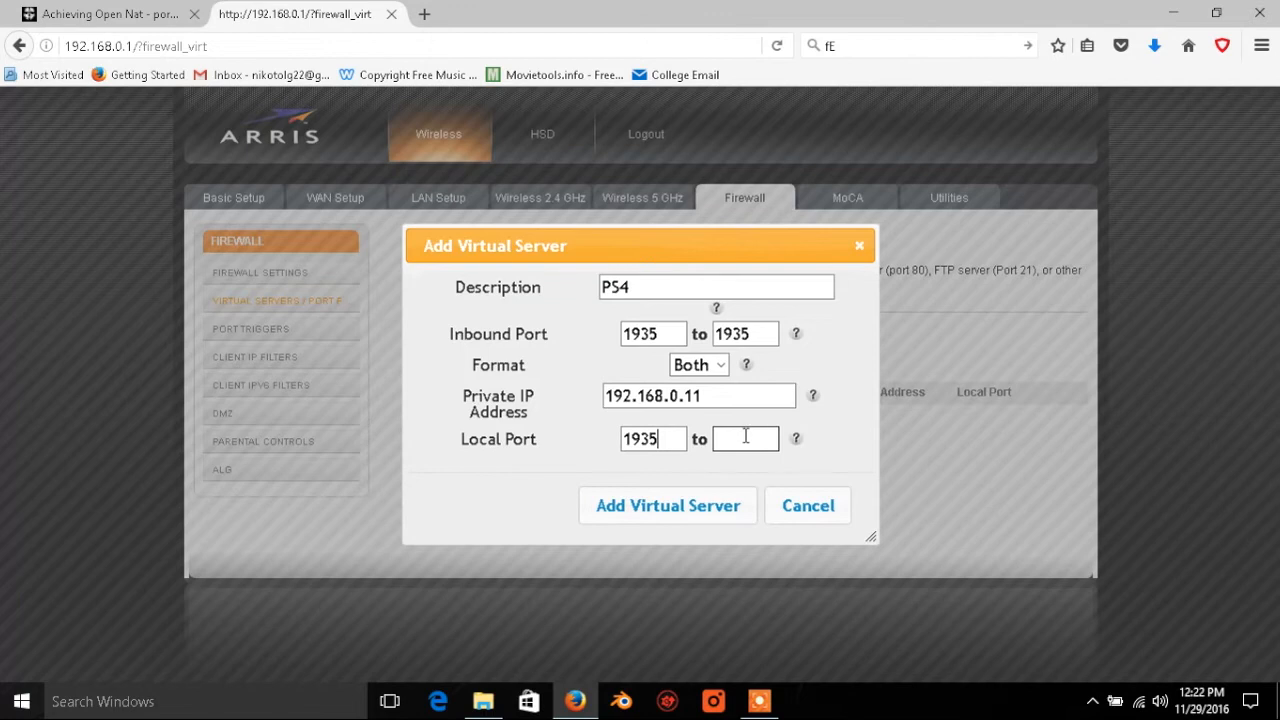
text(1935)
click(648, 510)
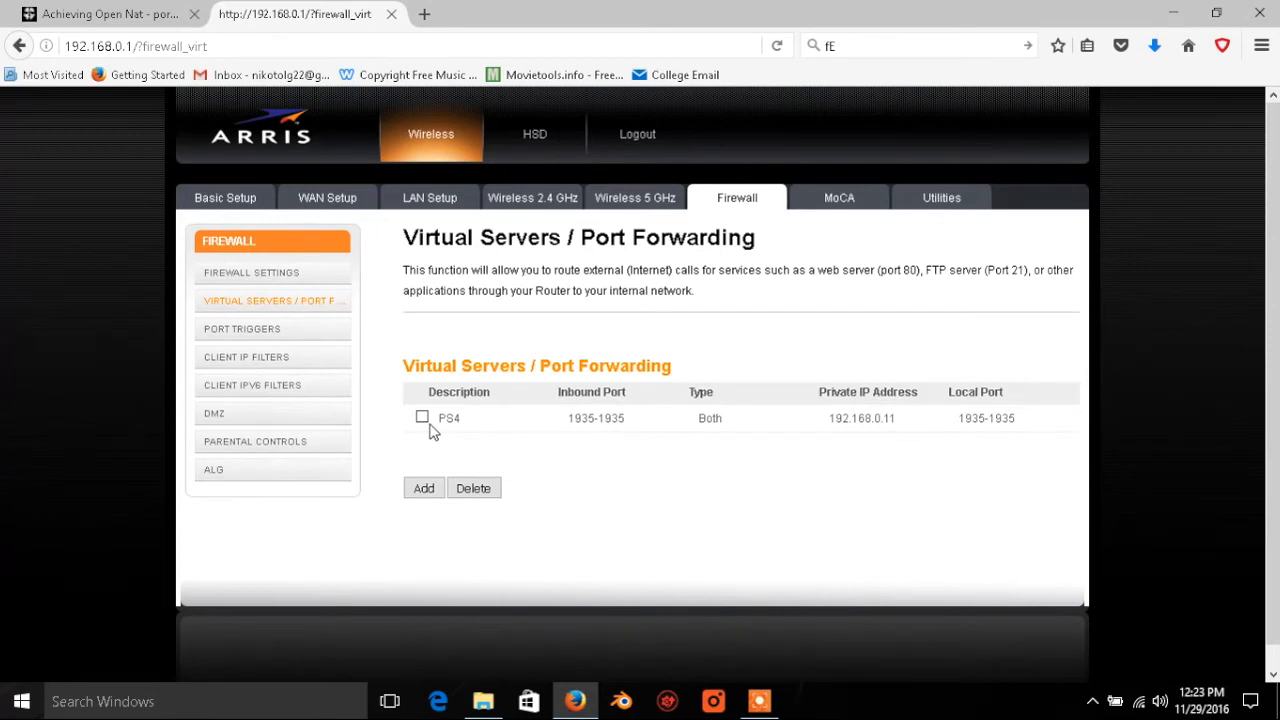
Step: Check the PS4 combined TCP and UDP ports in the Call of Duty post and start a second virtual server entry described as PS4
click(142, 7)
drag(197, 471, 294, 471)
click(328, 472)
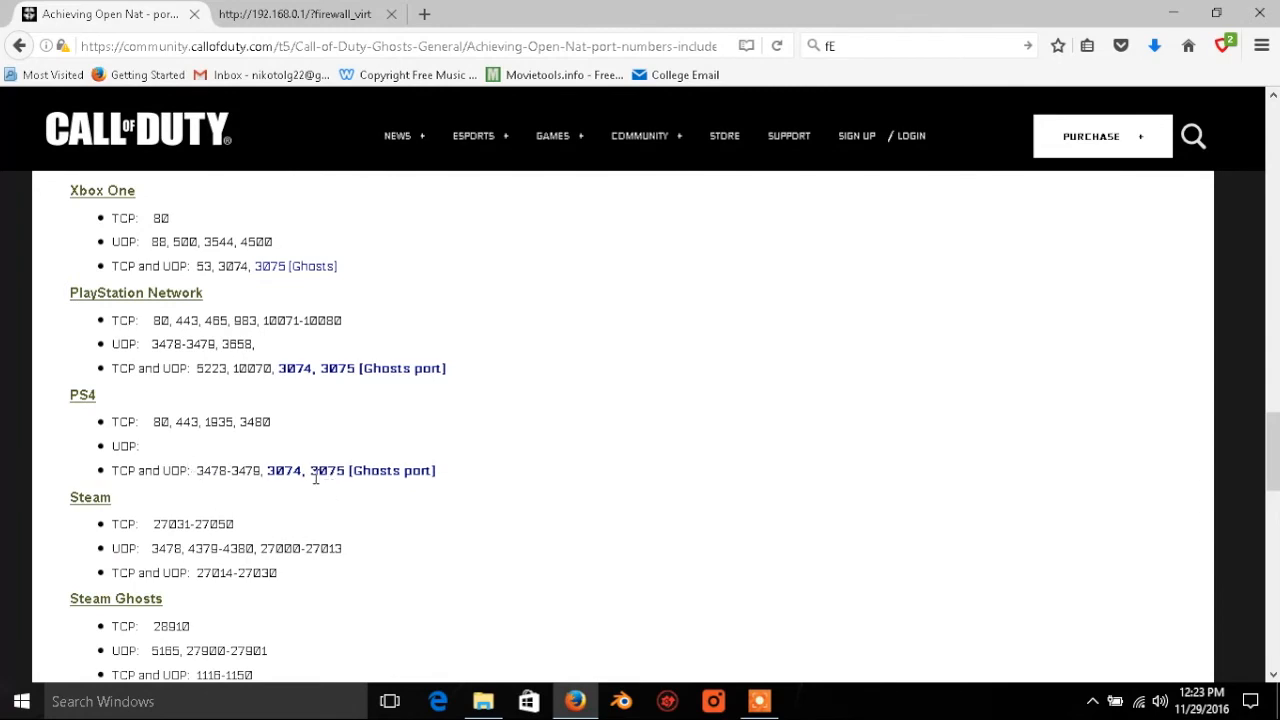
scroll(172, 465, down, 2)
click(248, 18)
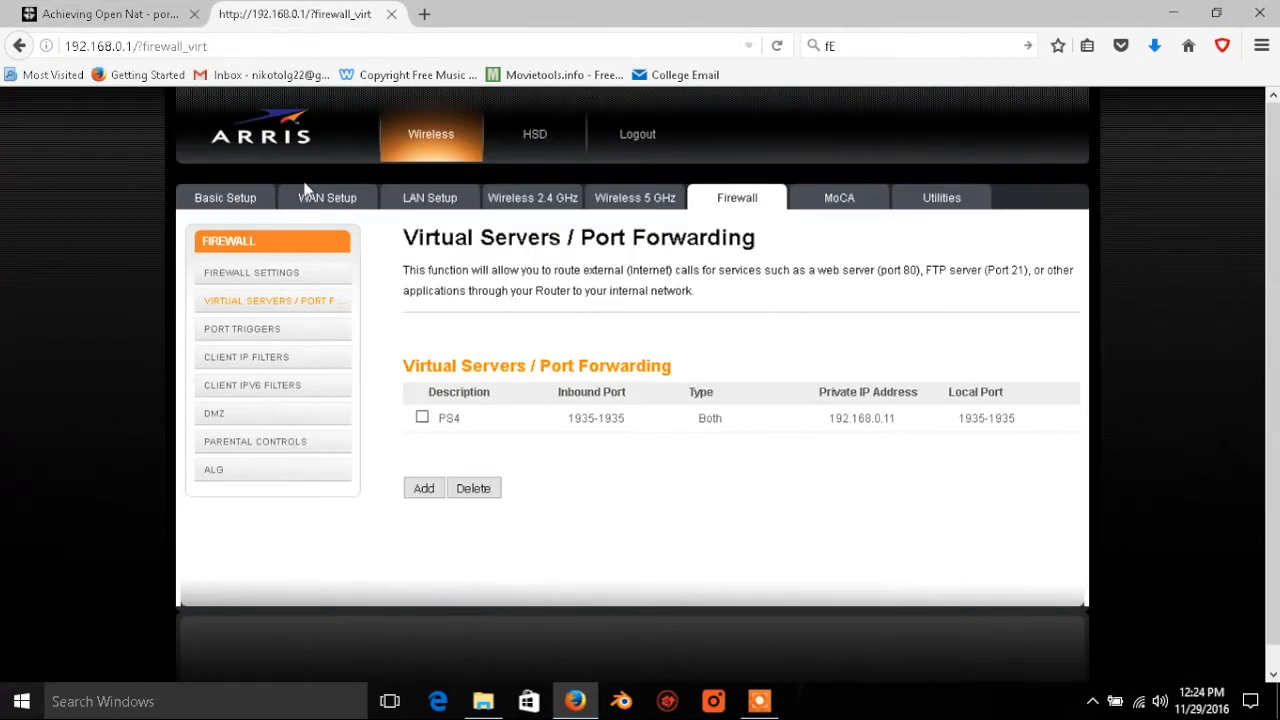
click(422, 494)
click(617, 287)
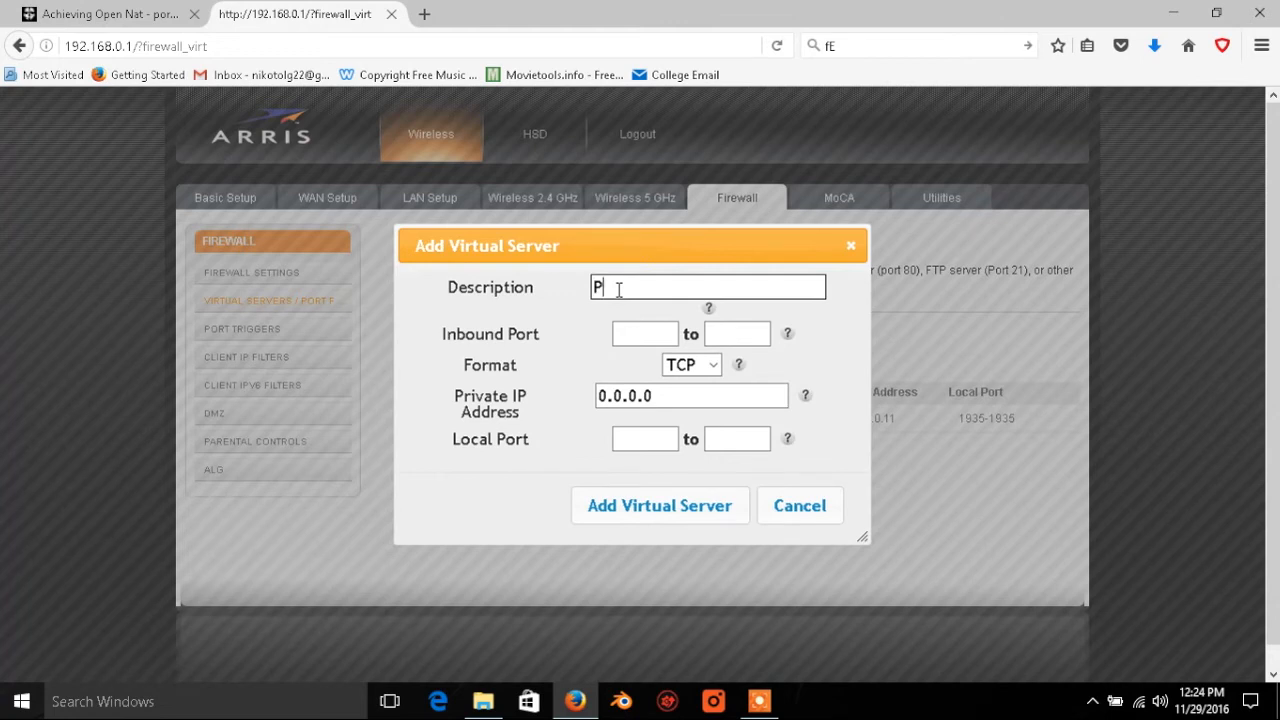
text(PS4)
Step: Set the second entry's inbound port range to 3478 to 3480 and its format to Both
click(632, 335)
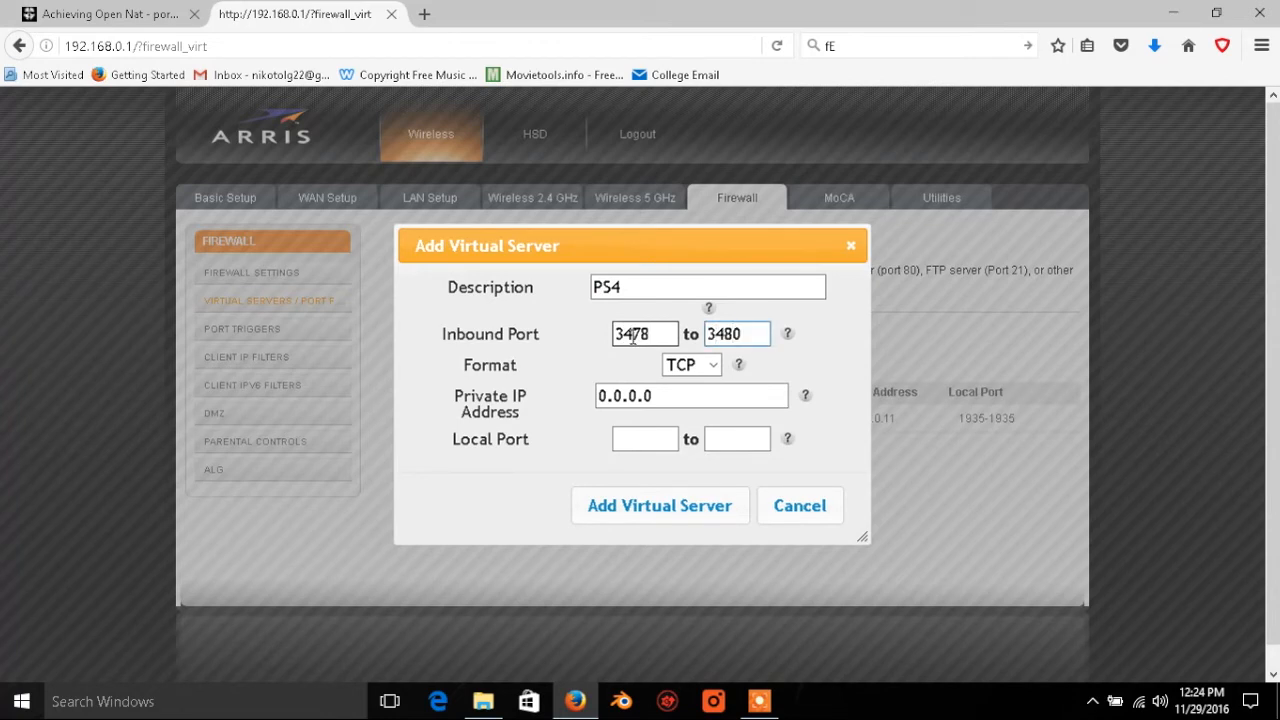
click(710, 365)
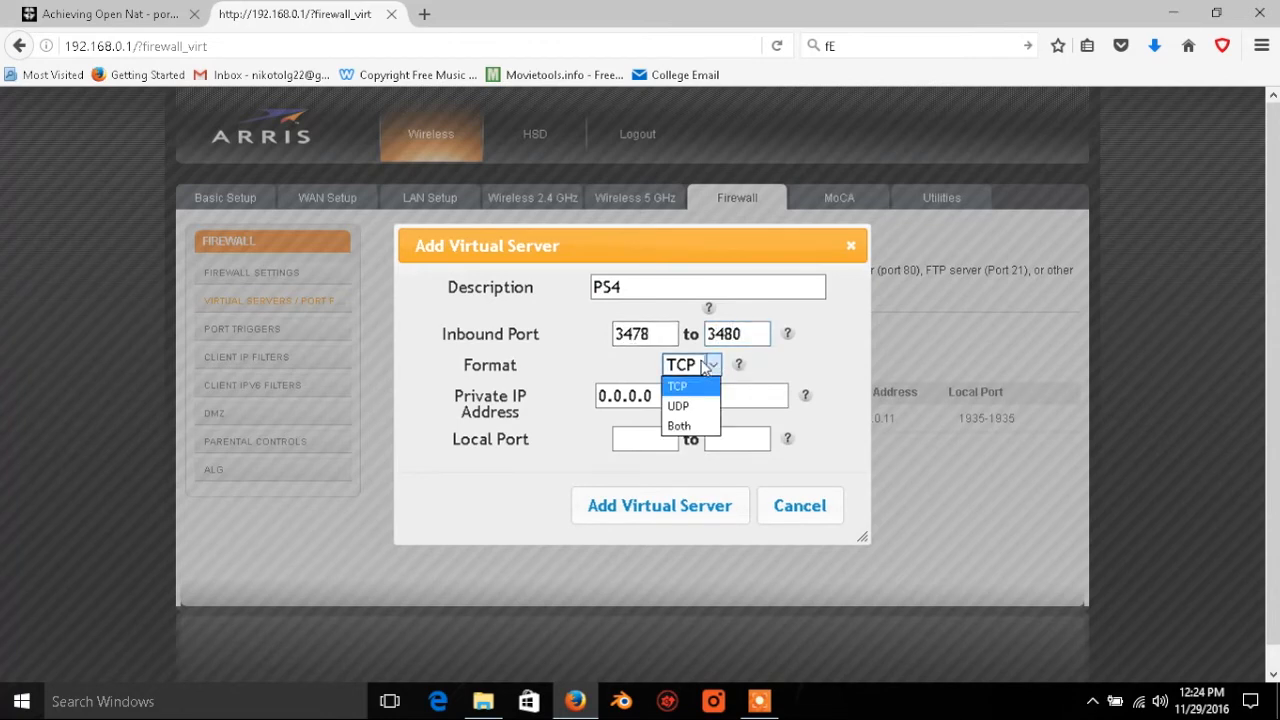
click(695, 426)
Step: Recheck the PS4 ports in the Call of Duty post and set the second entry's private IP address to 192.168.0.11
click(84, 16)
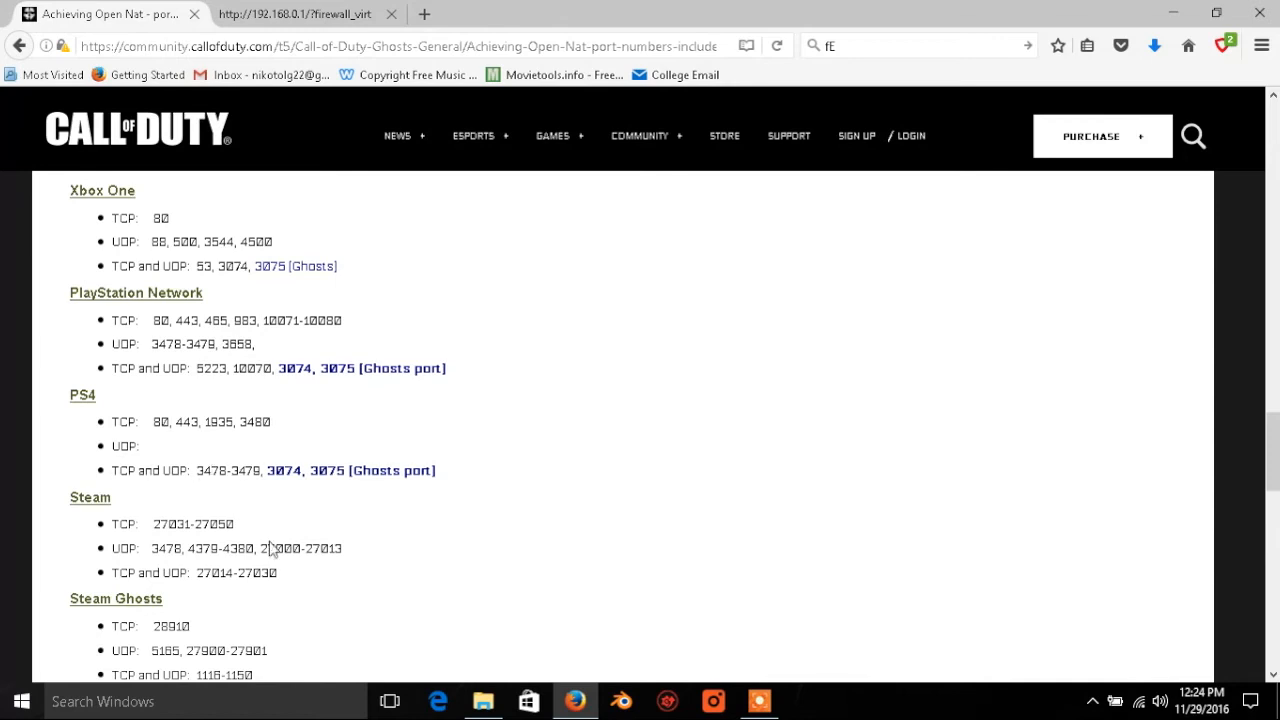
click(343, 12)
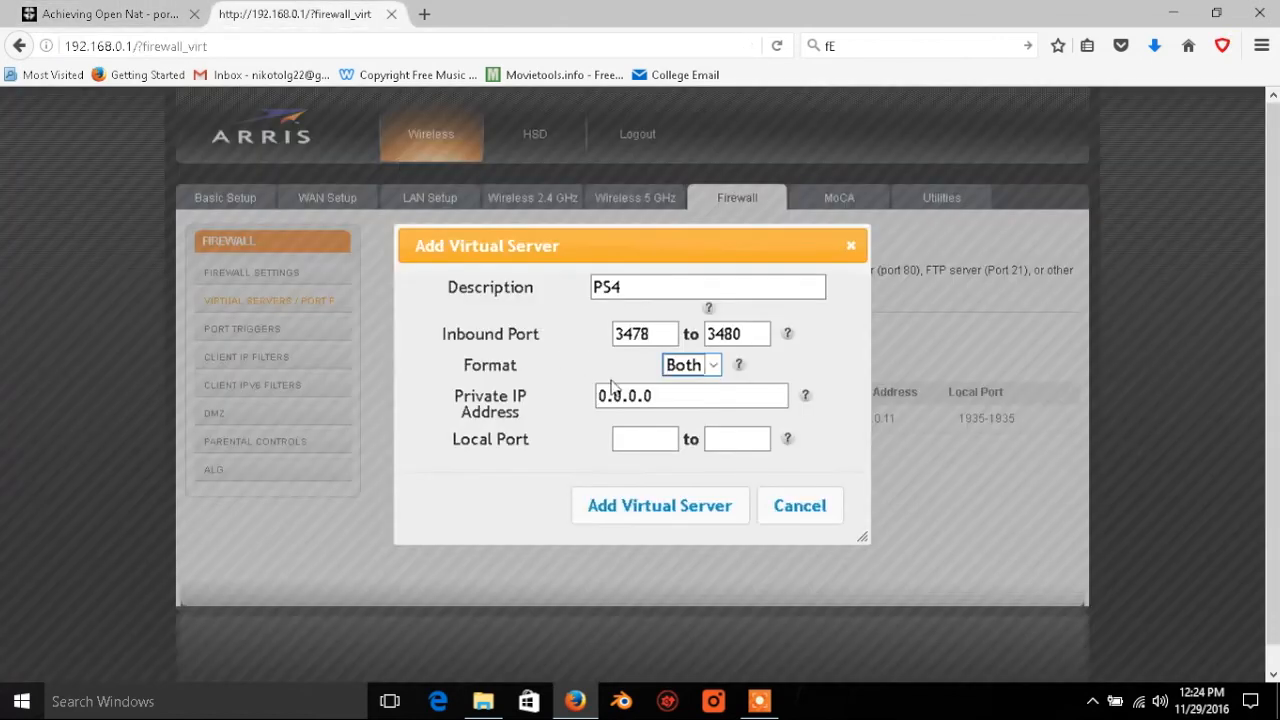
double_click(659, 396)
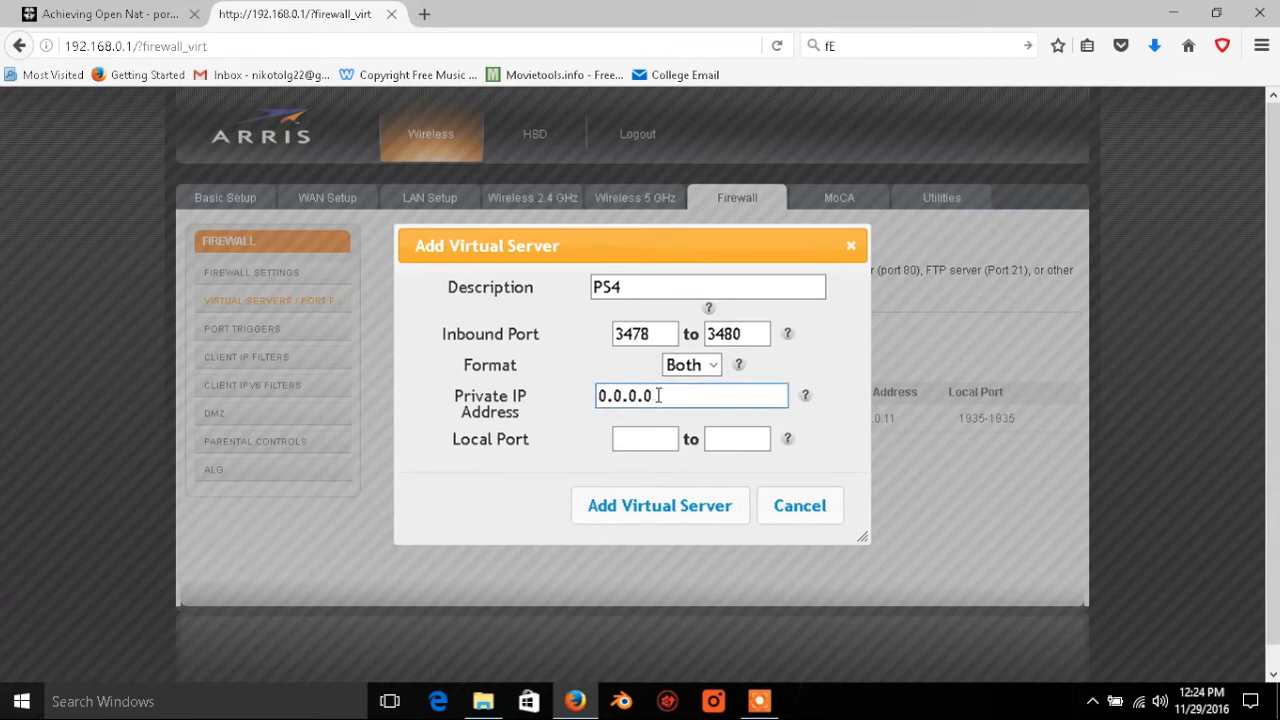
triple_click(659, 396)
text(192.168.0.11)
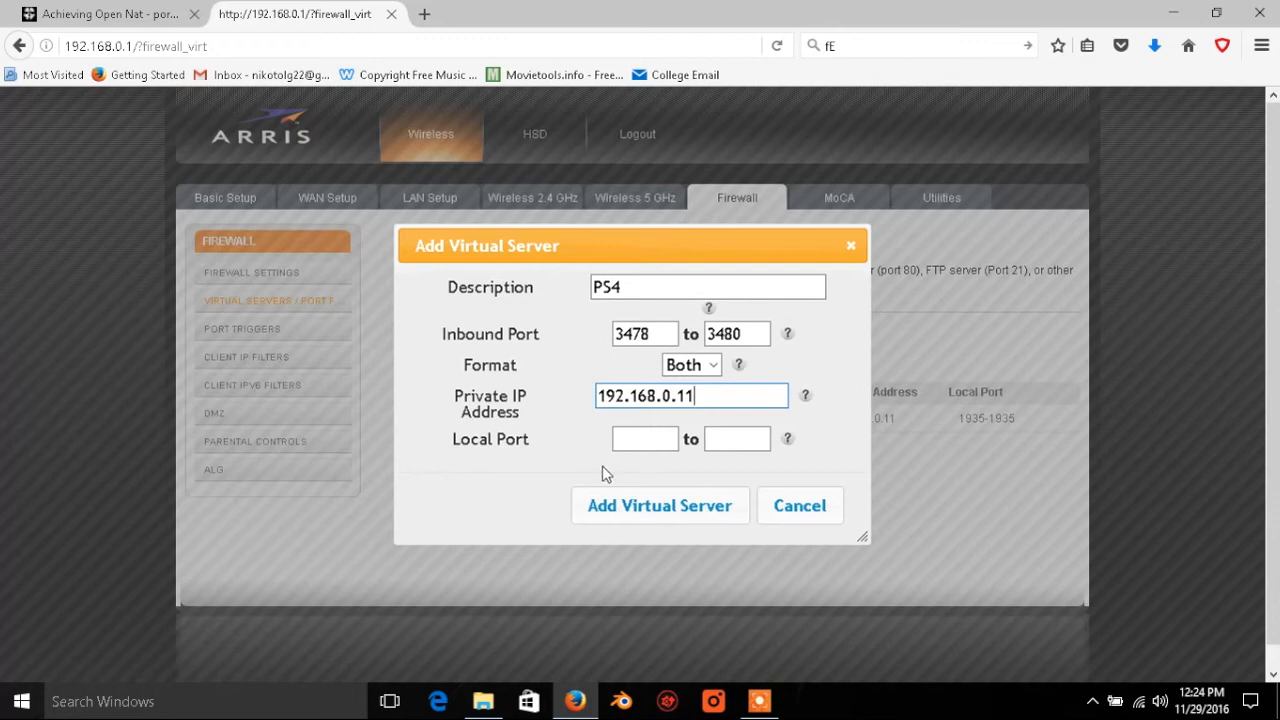
Step: Set the second entry's local port range to 3478 to 3480 and add the virtual server
click(639, 444)
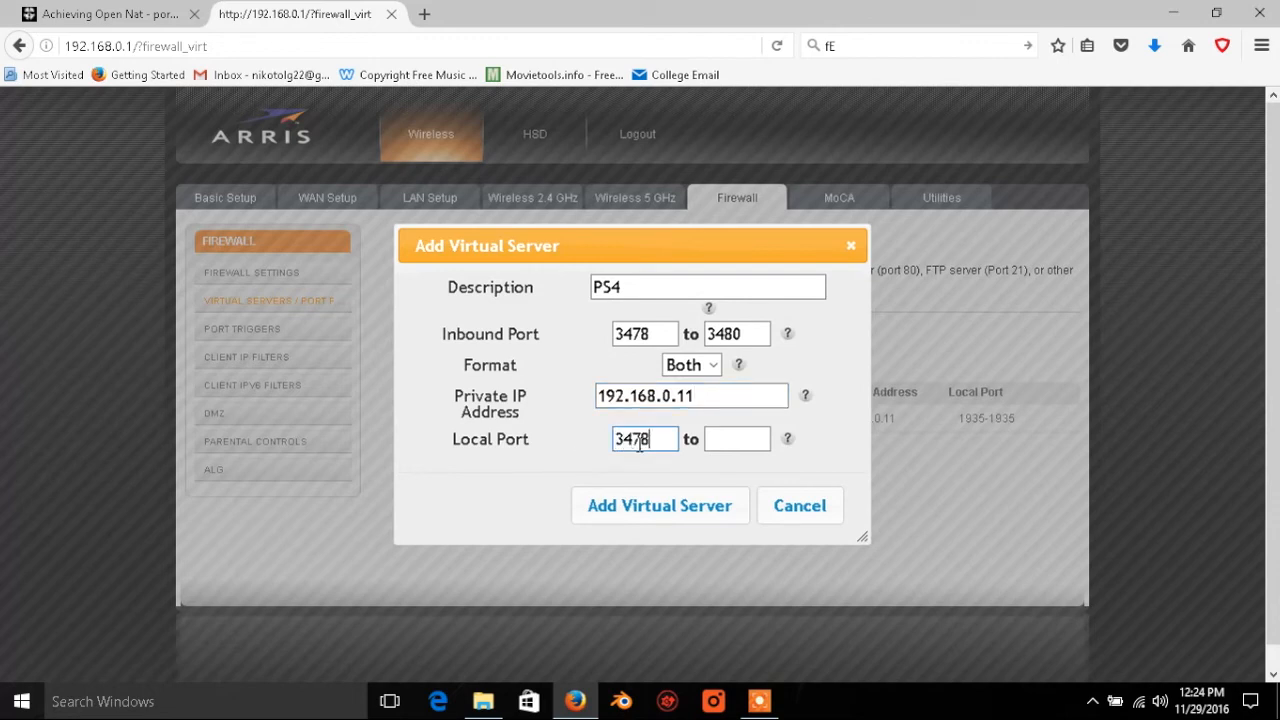
key(Tab)
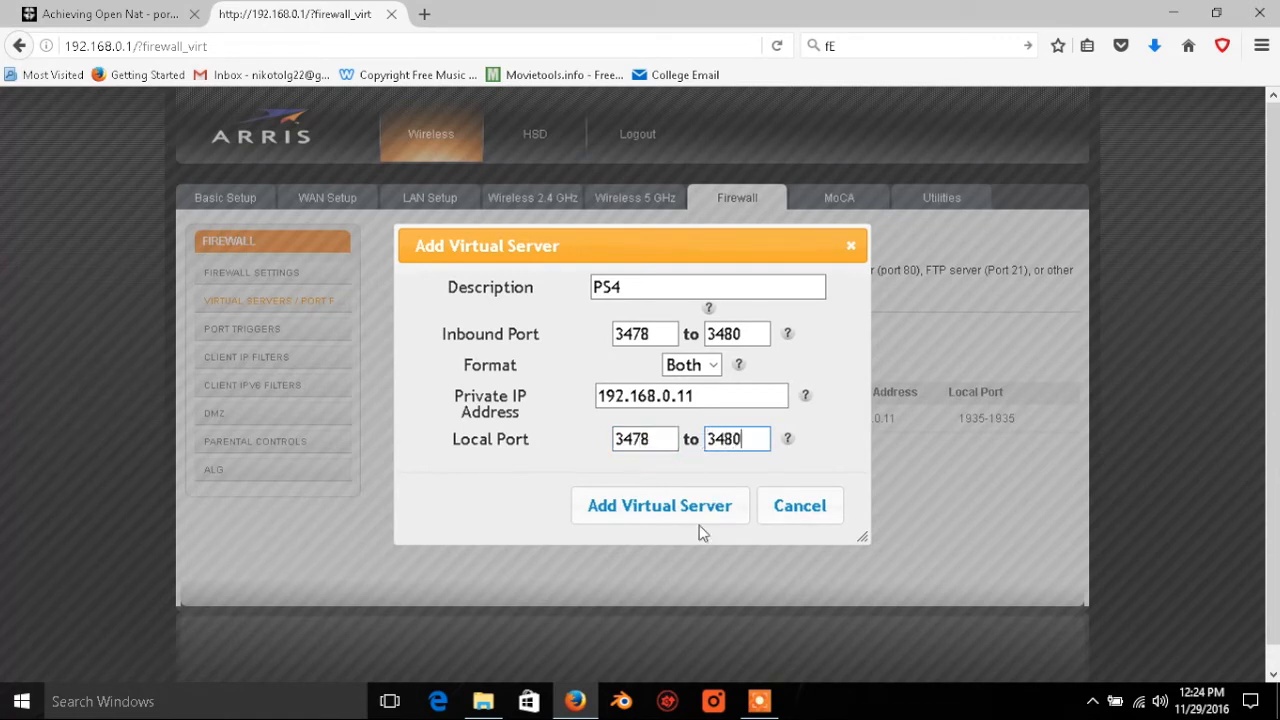
click(643, 512)
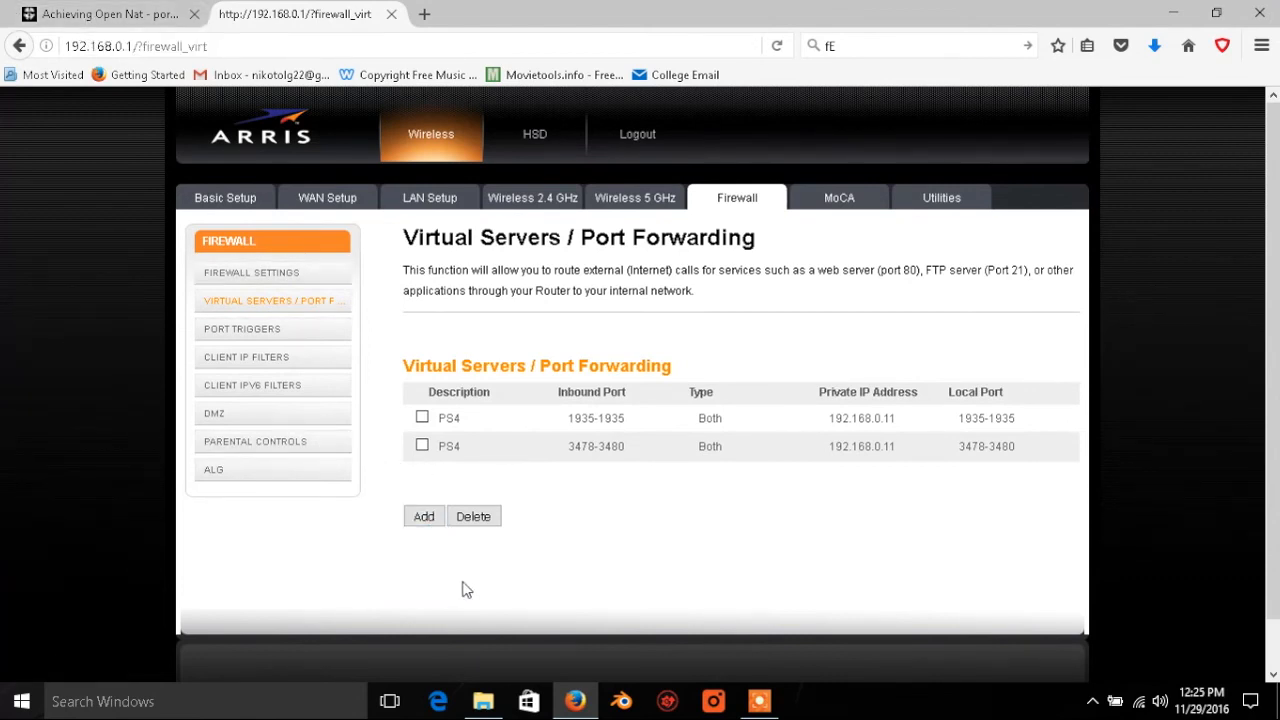
mouse_move(763, 712)
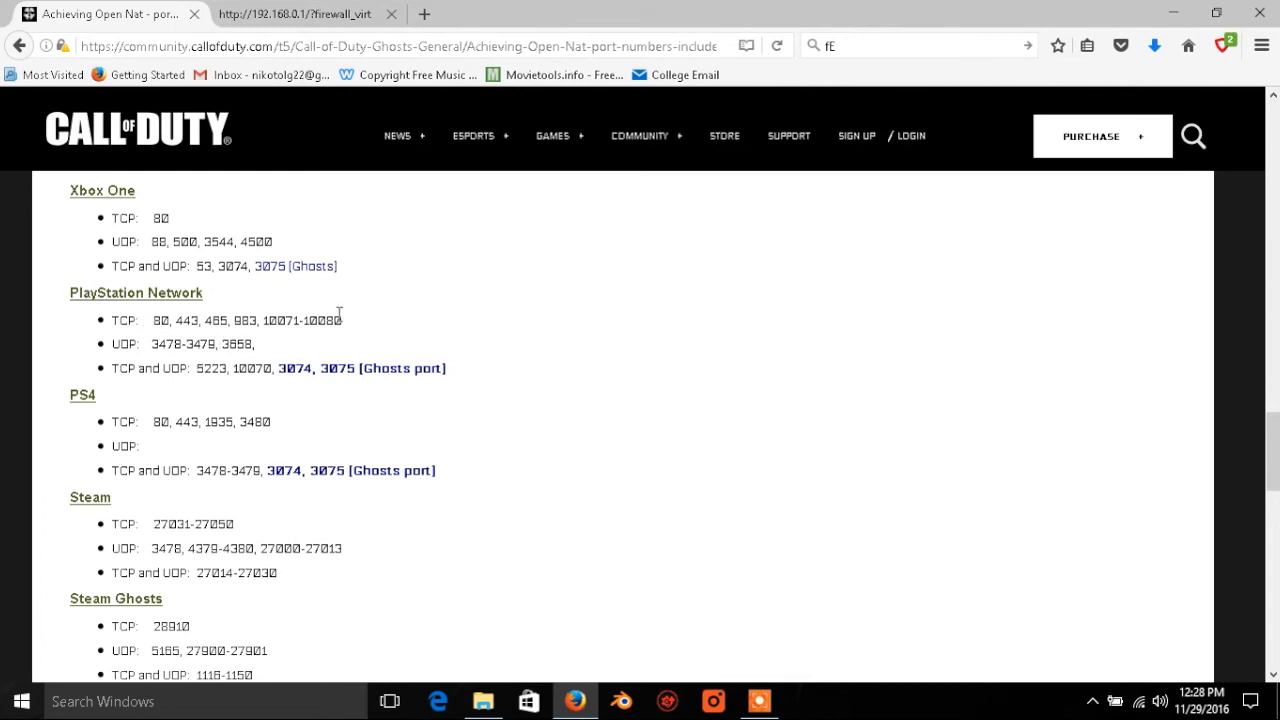
scroll(106, 371, up, 2)
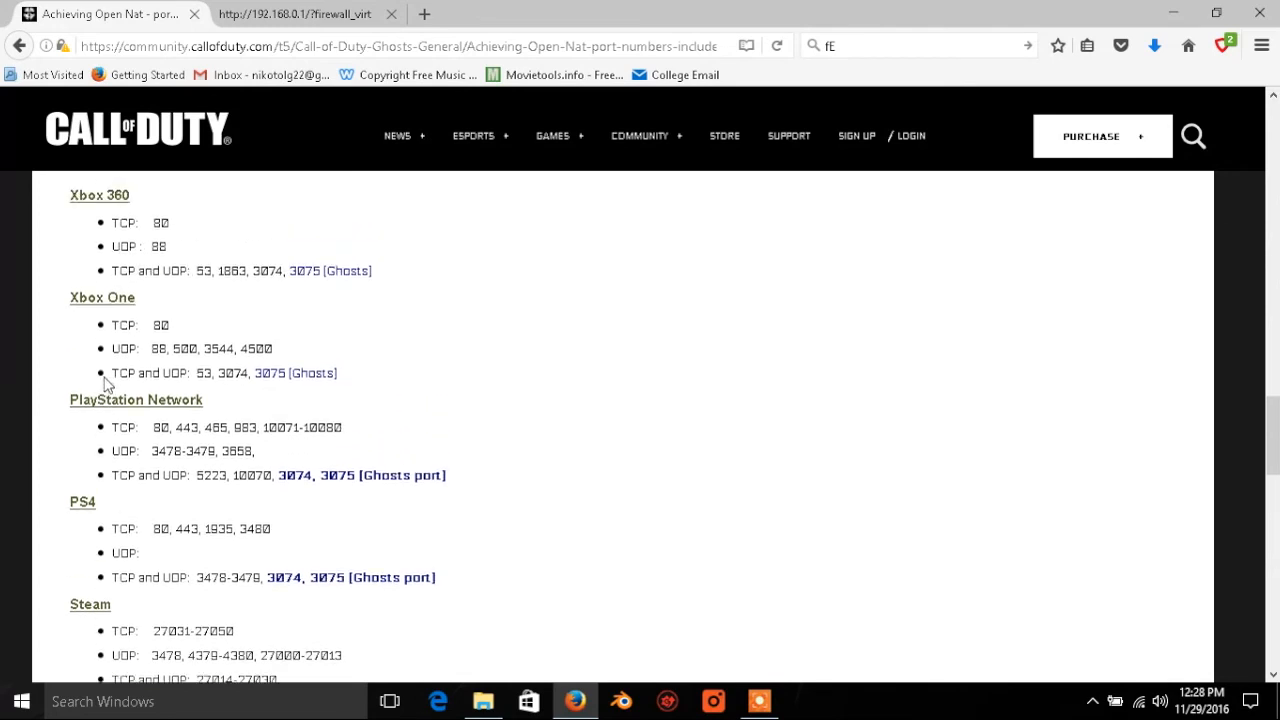
scroll(107, 385, down, 2)
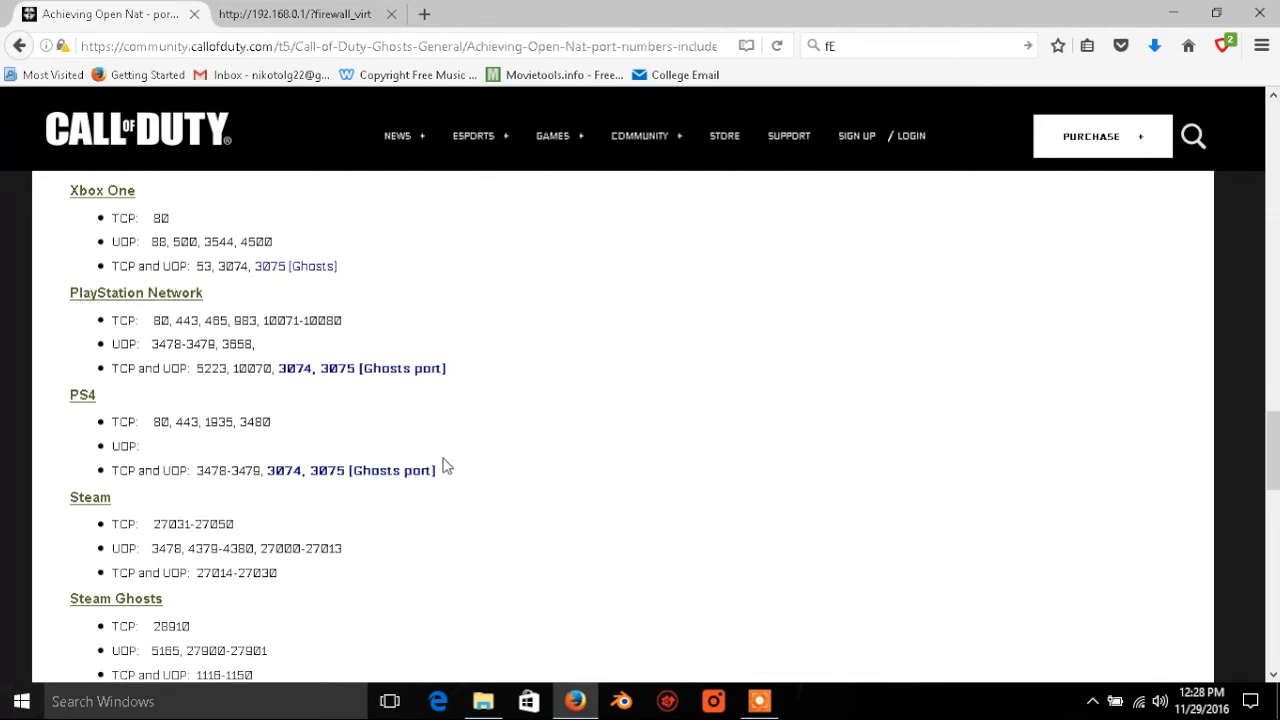
click(773, 707)
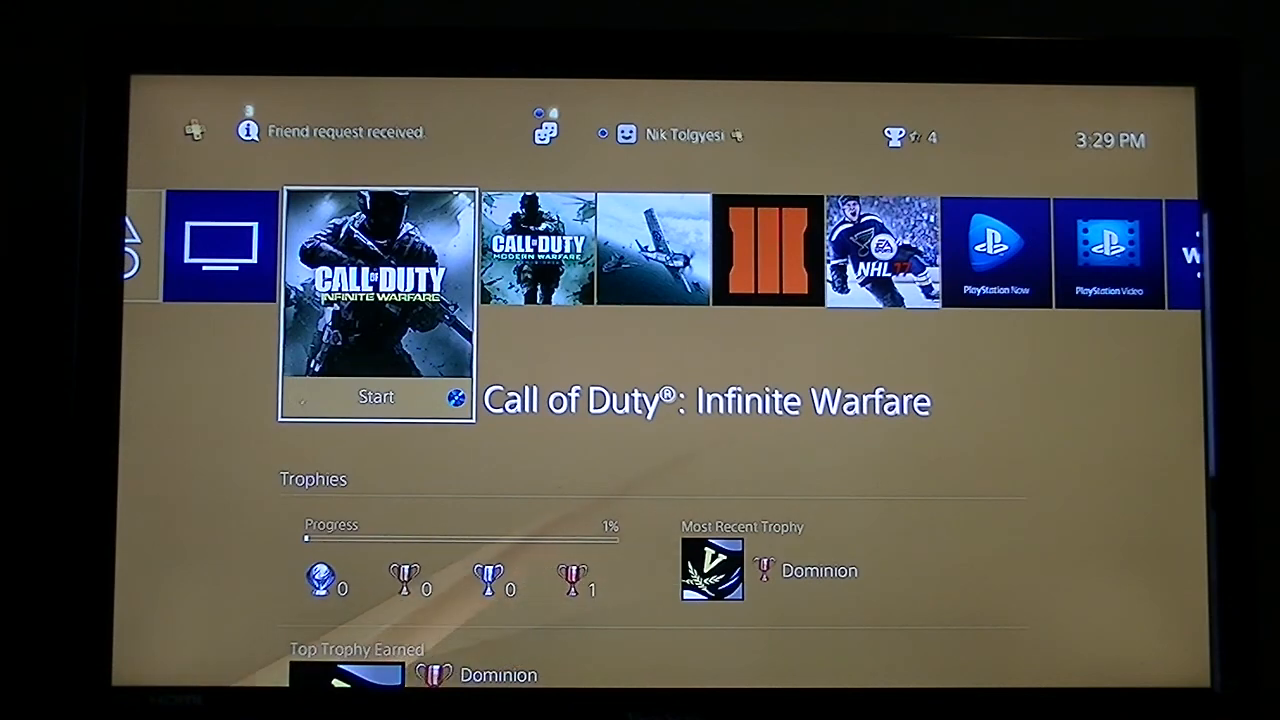
key(Return)
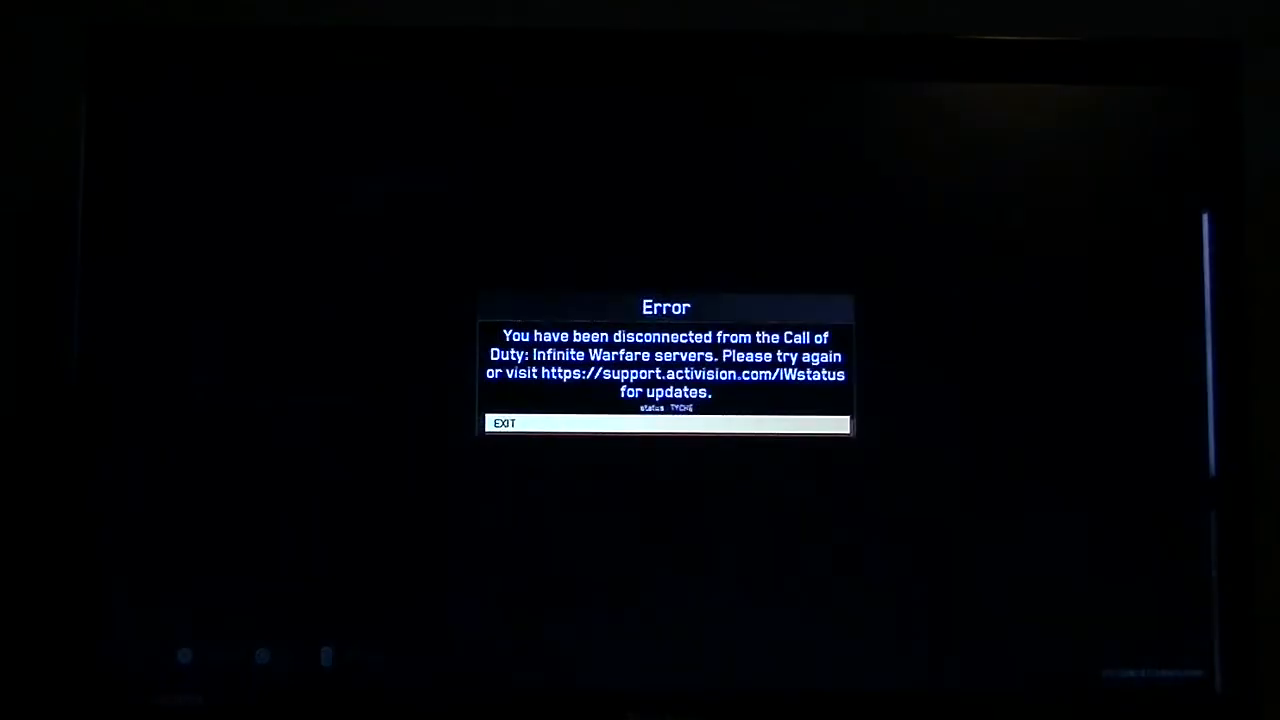
key(Return)
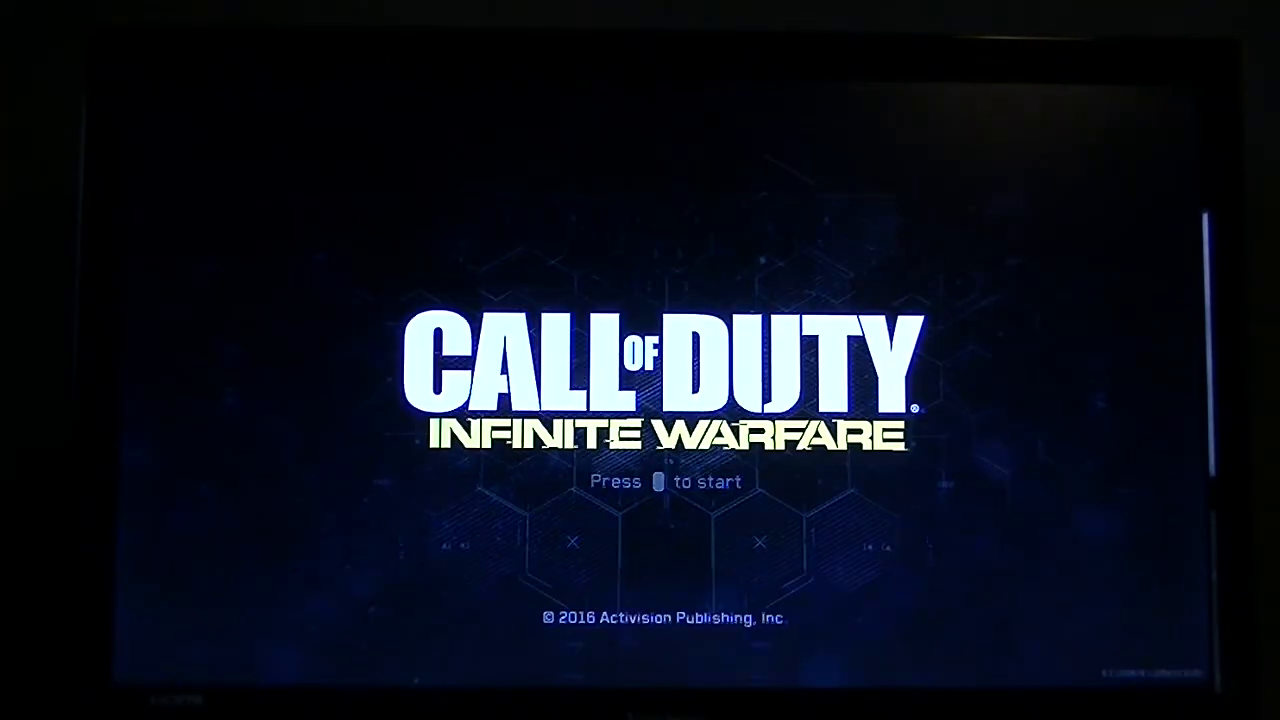
key(Return)
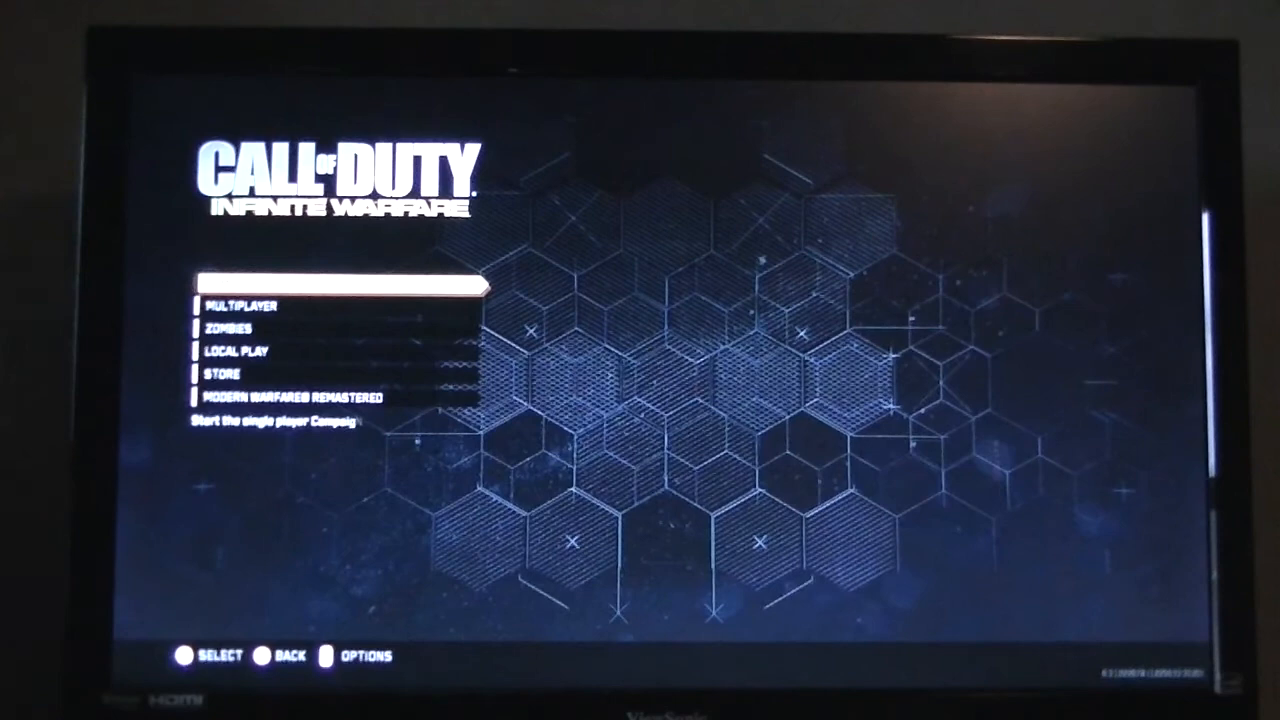
key(Down)
key(Return)
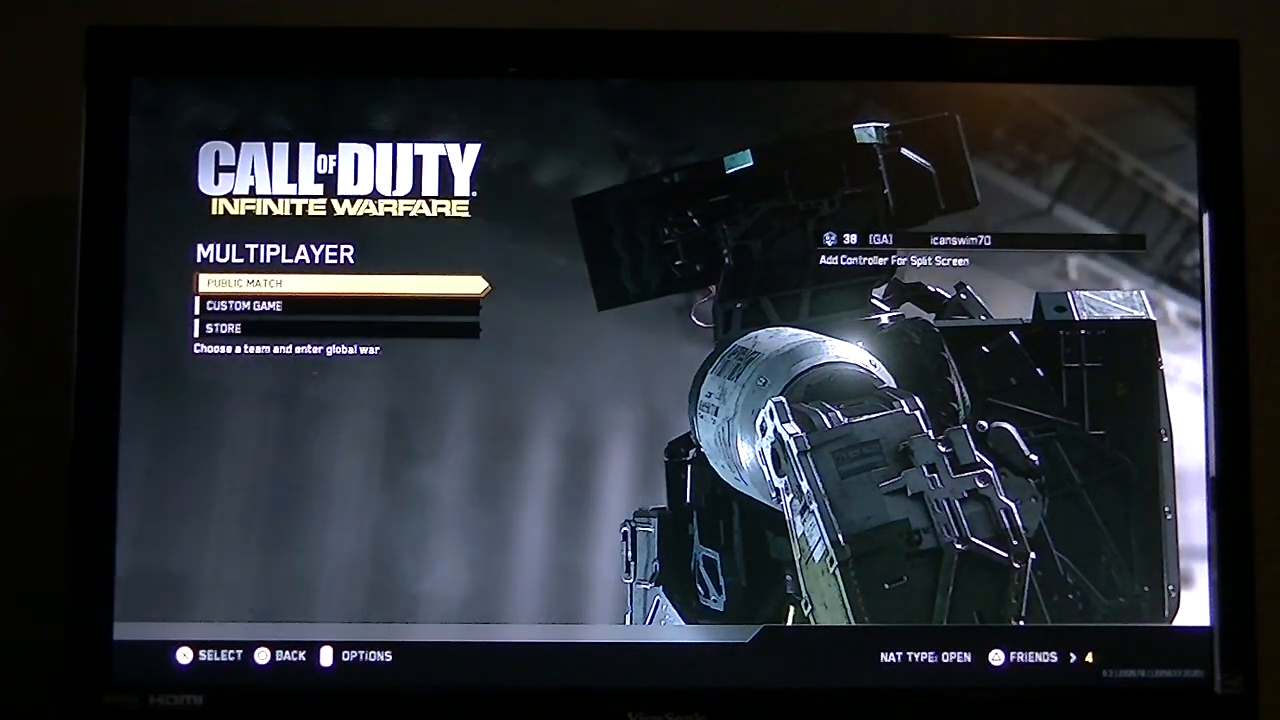
key(Home)
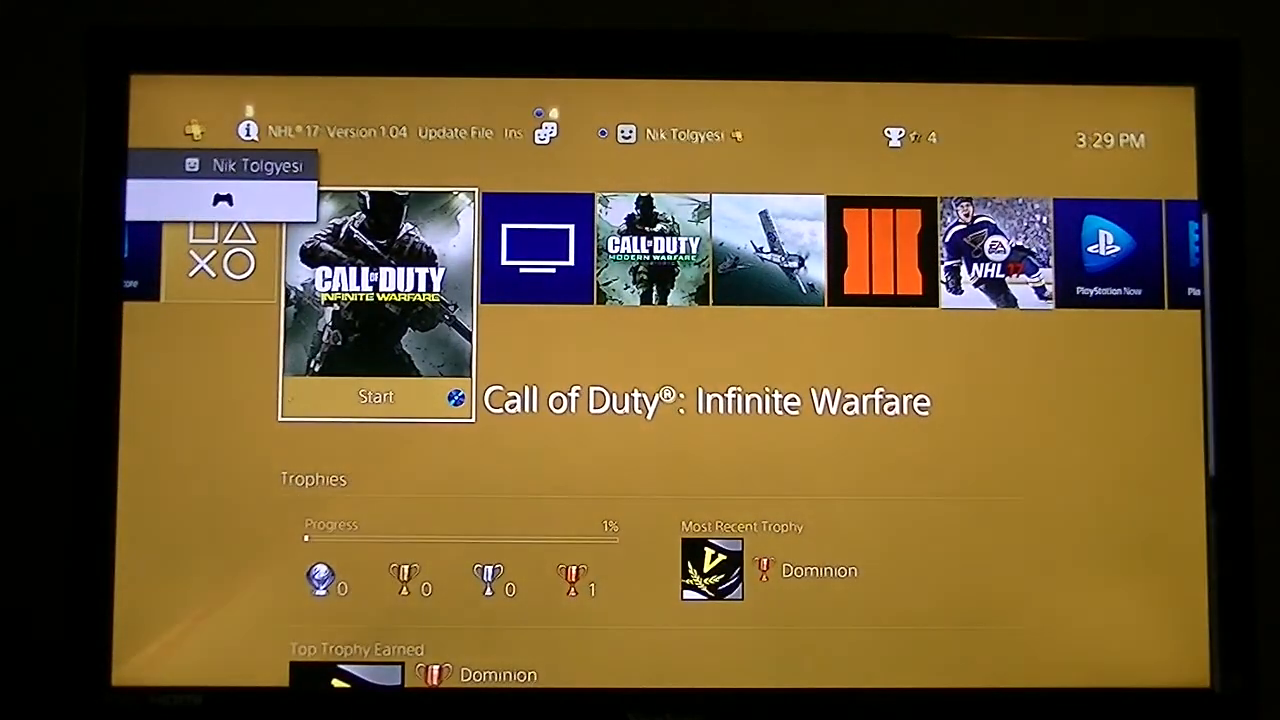
key(Up)
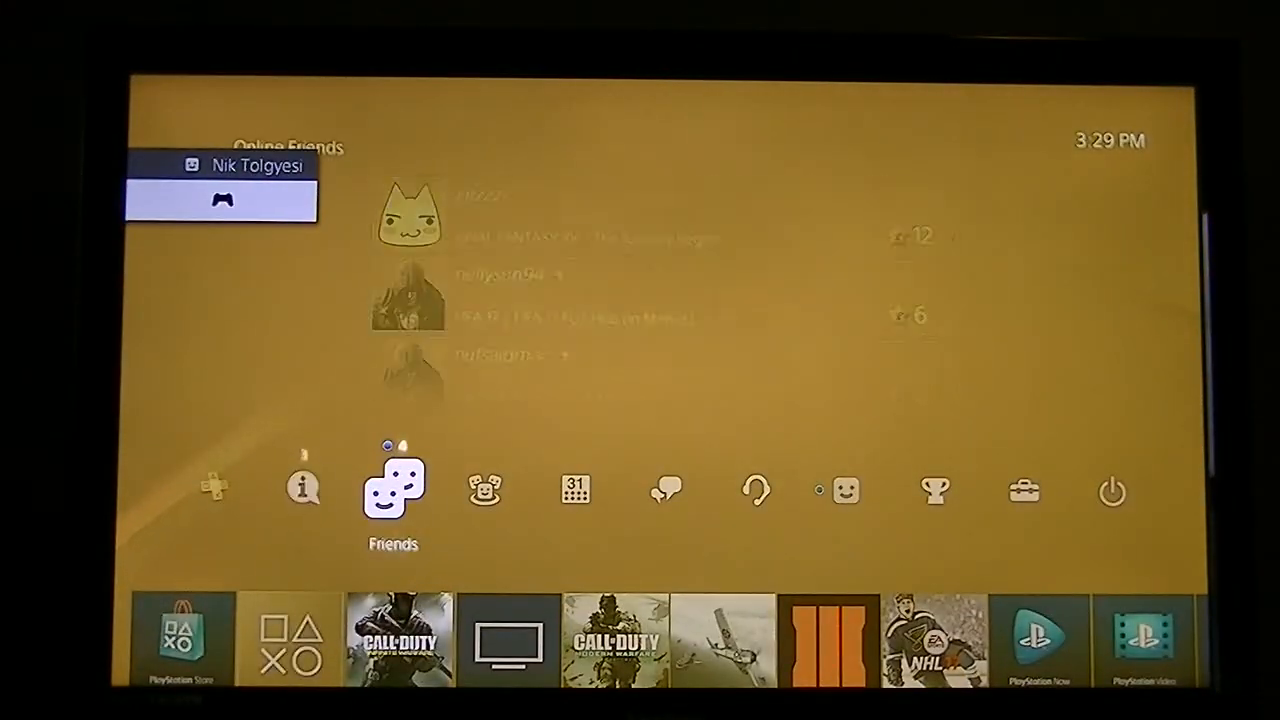
key(Left)
key(Down)
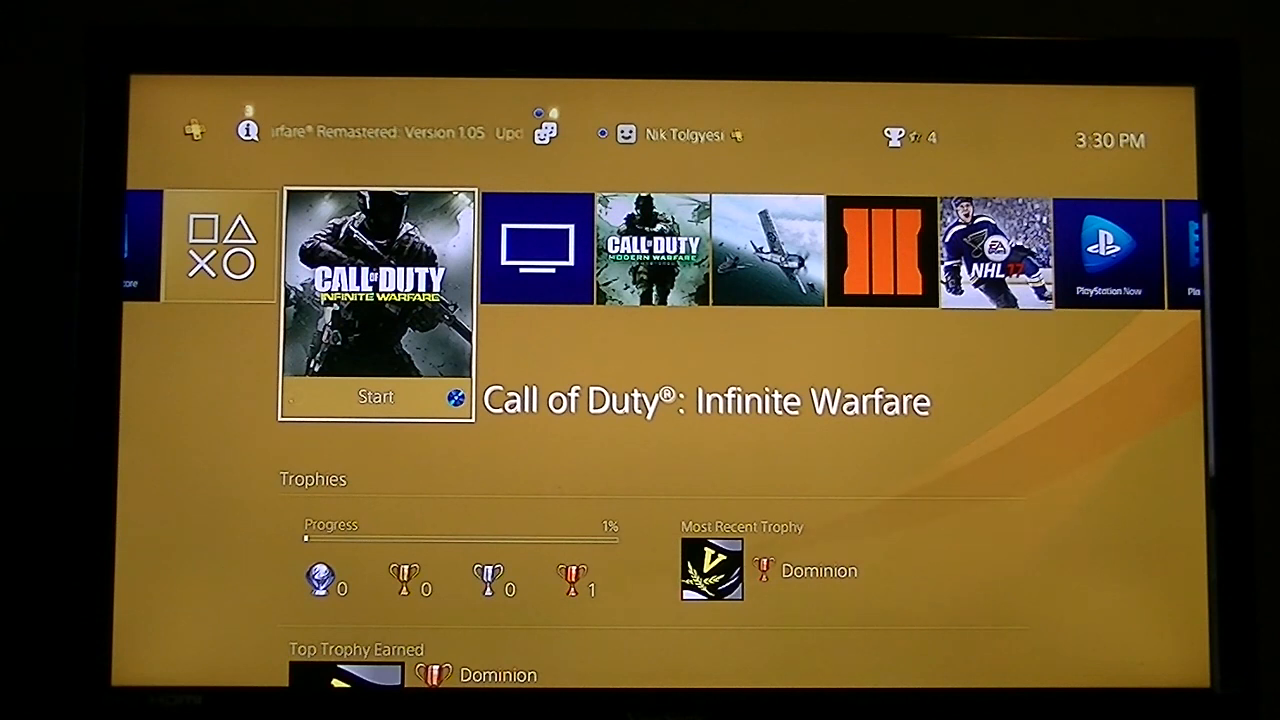
key(Up)
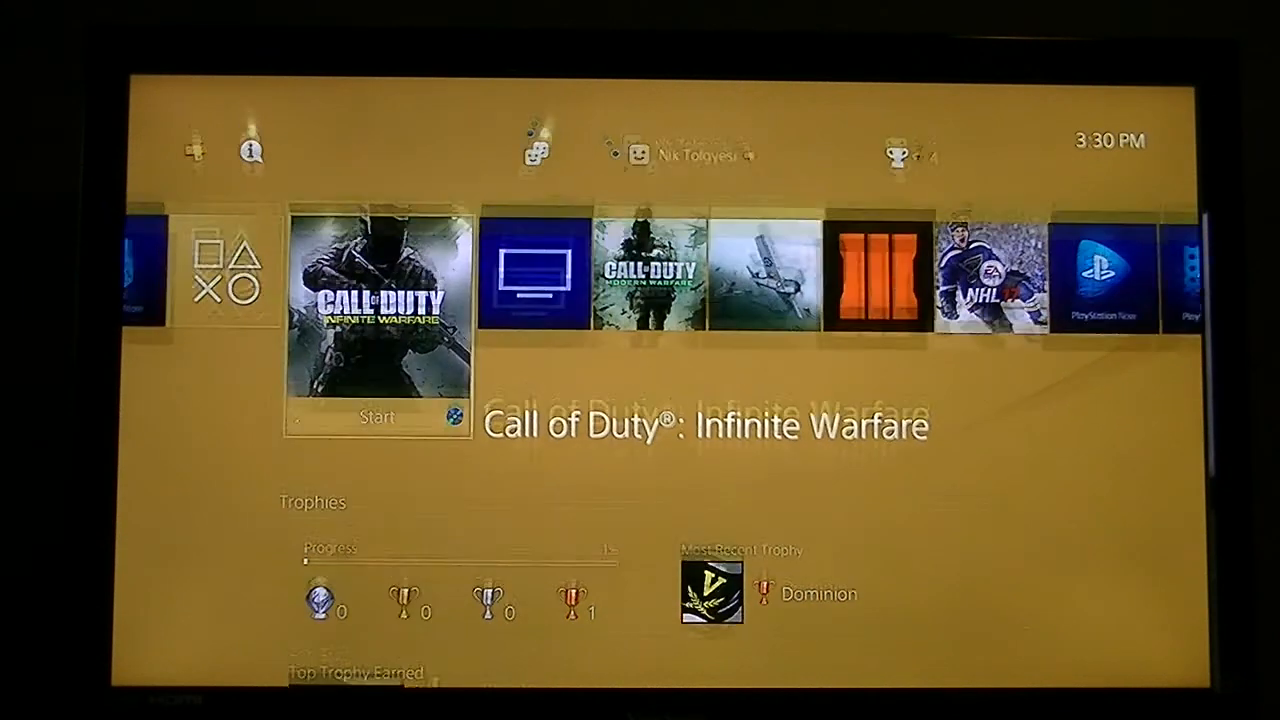
key(Left)
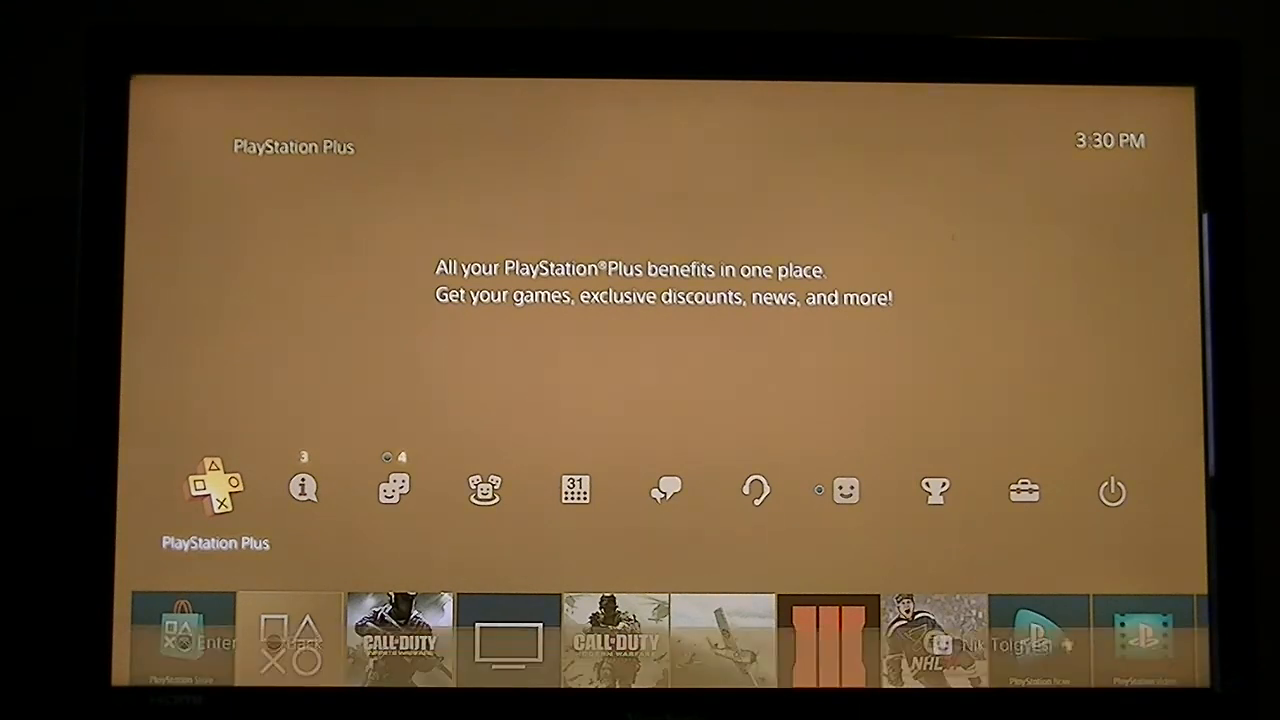
key(Down)
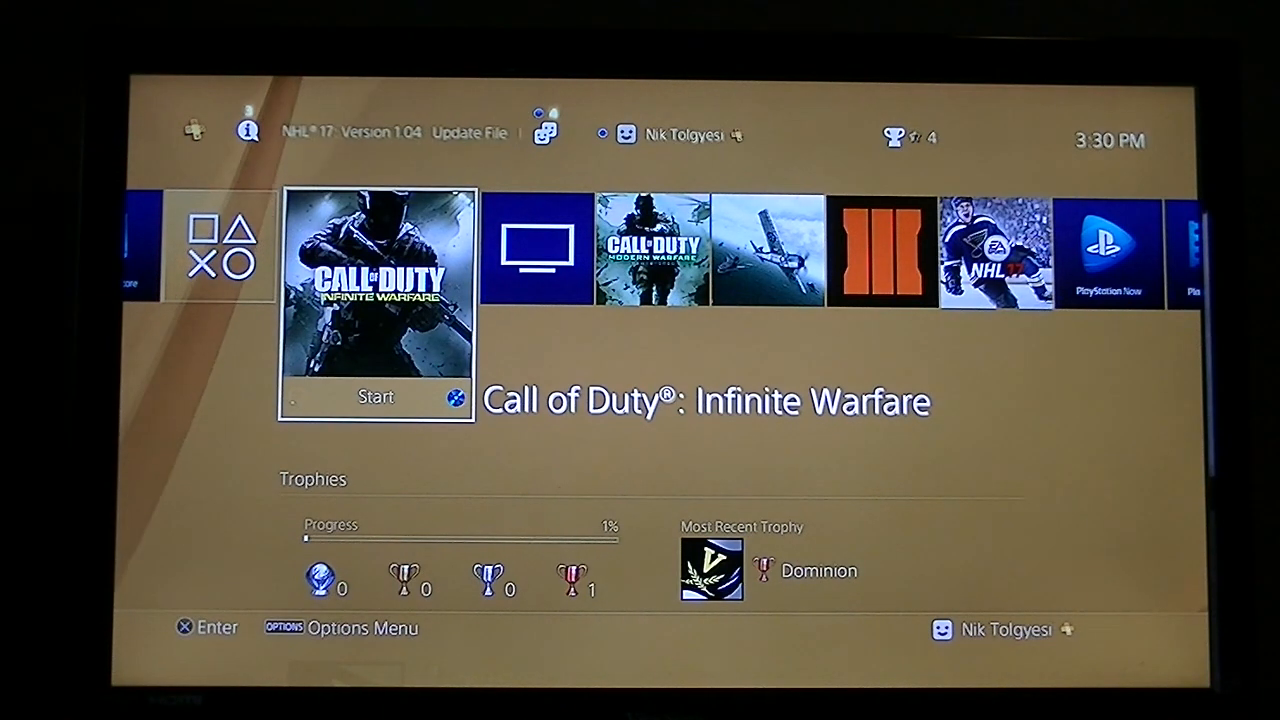
key(Return)
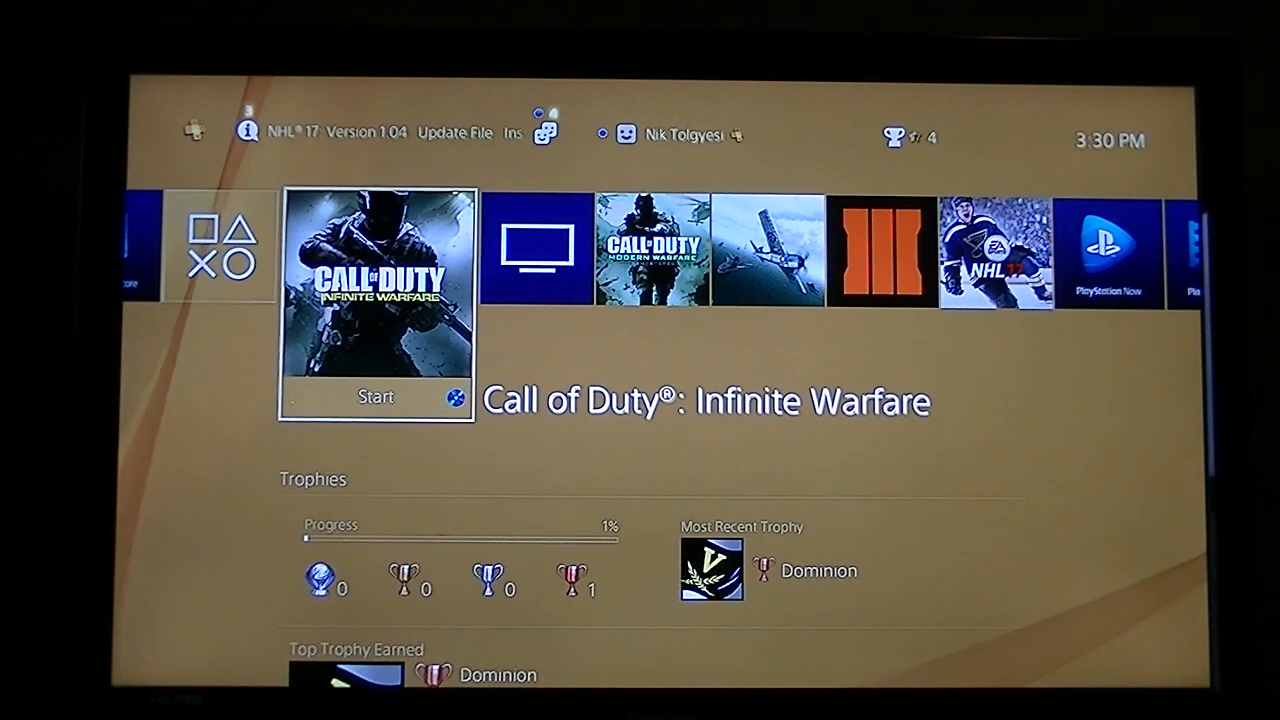